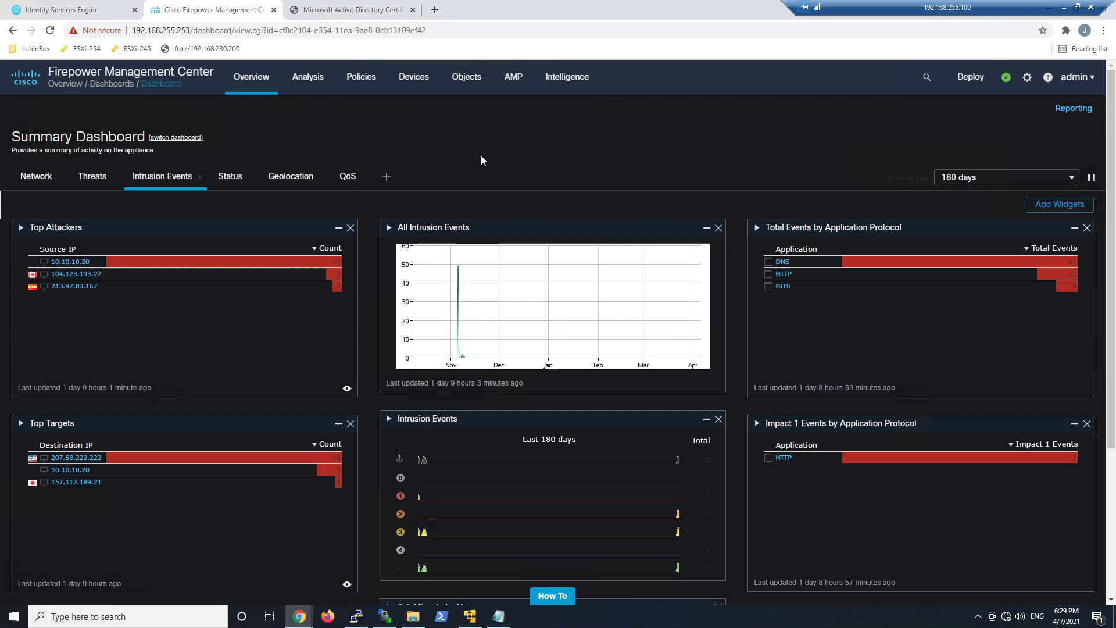
Step: Open Object Management from the Objects menu in the top bar
{"action": "mouse_move", "coordinate": [474, 86]}
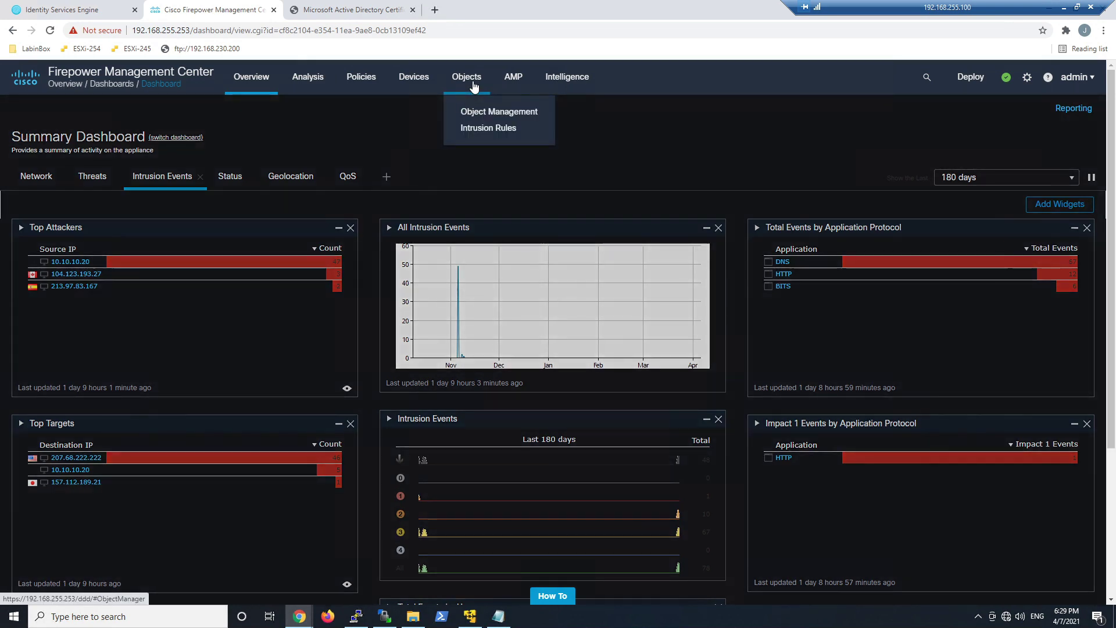
{"action": "left_click", "coordinate": [486, 111]}
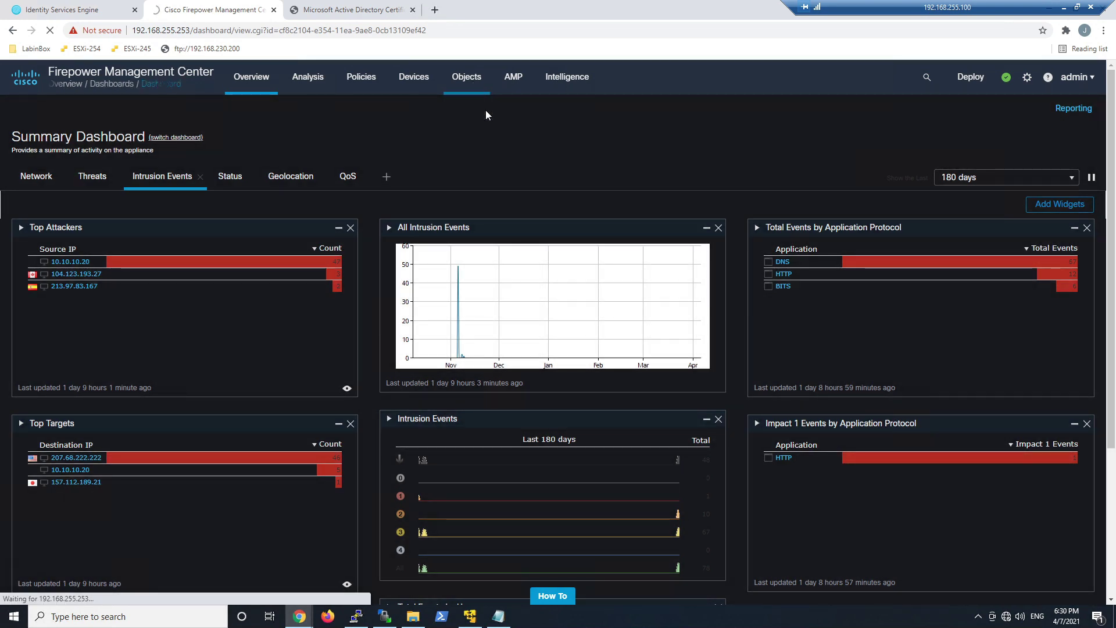
Step: Under PKI > Internal CAs, start a new CA MS-SUB-CA2 with country CA and state AB
{"action": "left_click", "coordinate": [26, 378]}
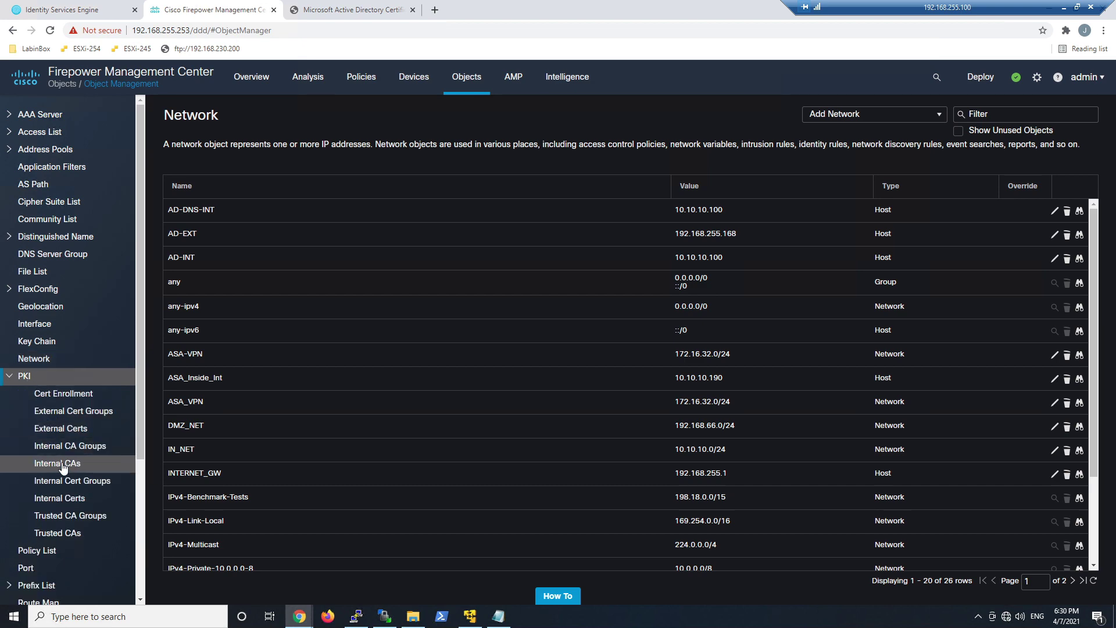
{"action": "left_click", "coordinate": [62, 463]}
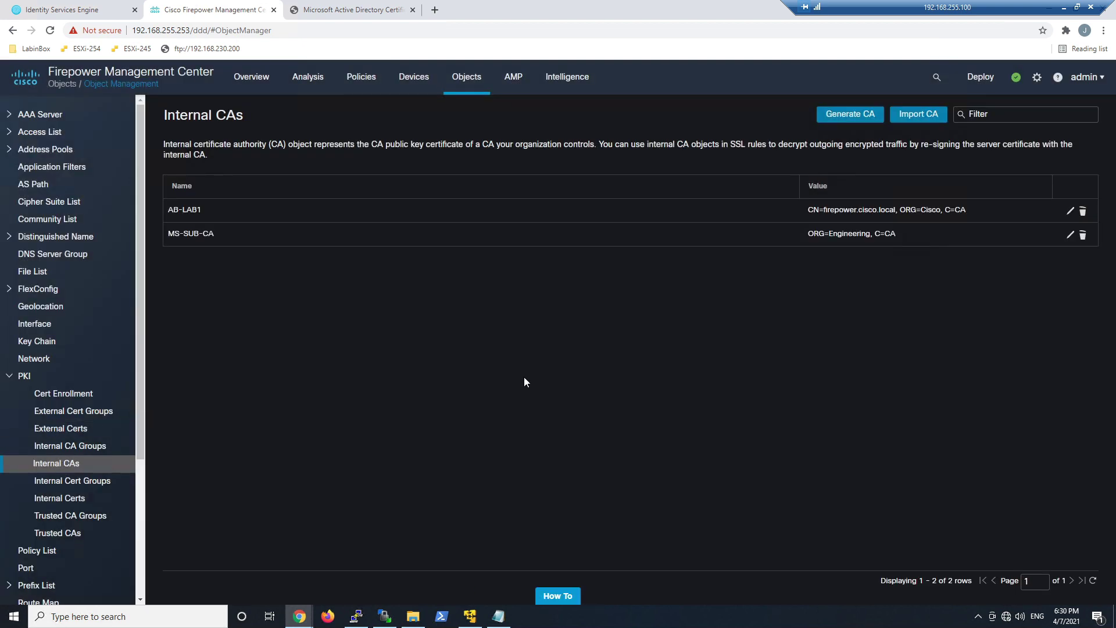
{"action": "left_click", "coordinate": [858, 121]}
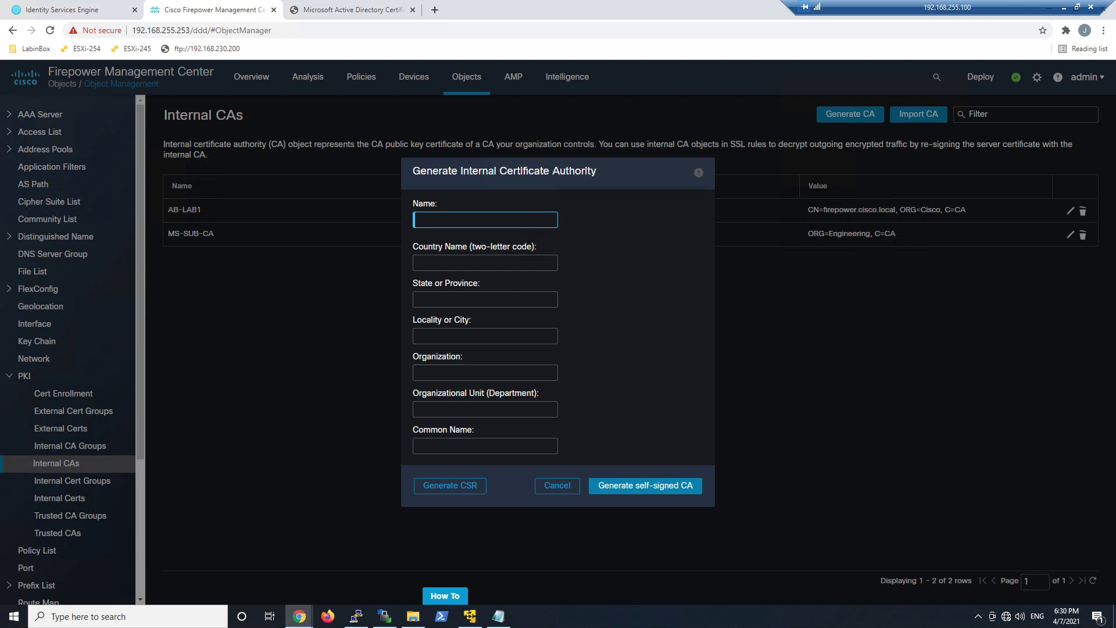
{"action": "type", "text": "MS-S"}
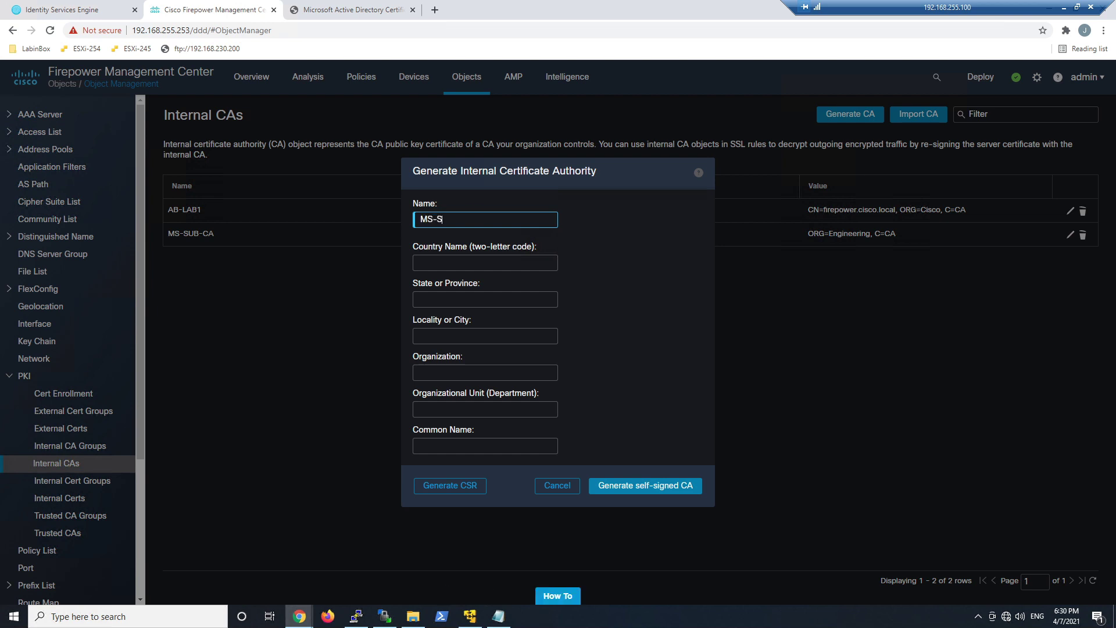
{"action": "type", "text": "UB-CA2"}
{"action": "key", "text": "Tab"}
{"action": "type", "text": "CA"}
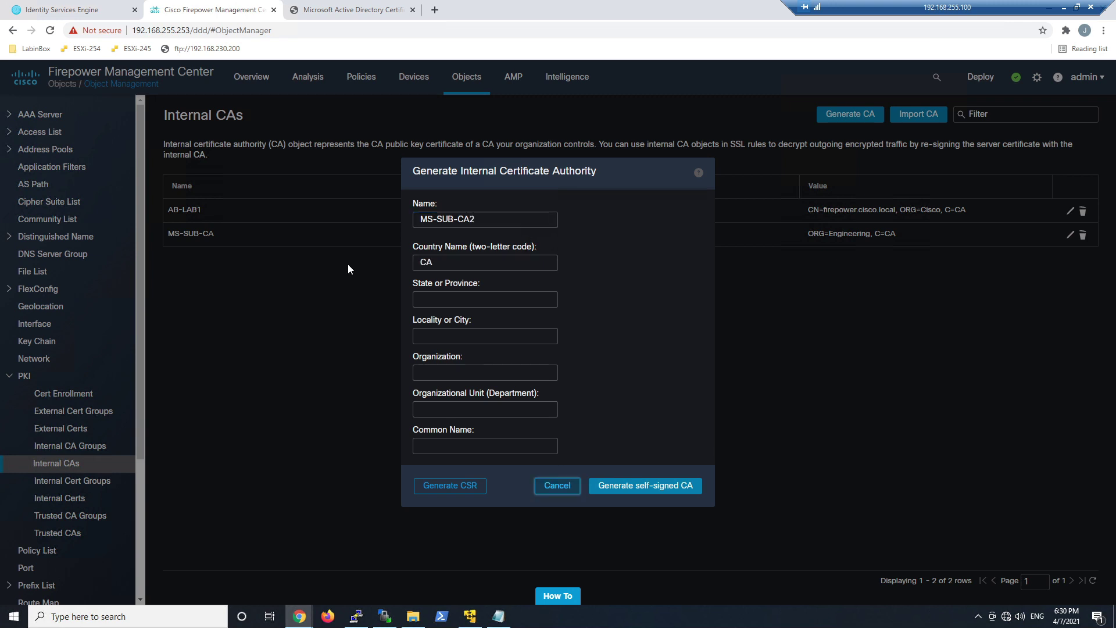
{"action": "key", "text": "Tab"}
{"action": "type", "text": "AB"}
Step: Enter city EDMONTON and organization ENGINEERING, generate the CSR, and select its text
{"action": "key", "text": "Tab"}
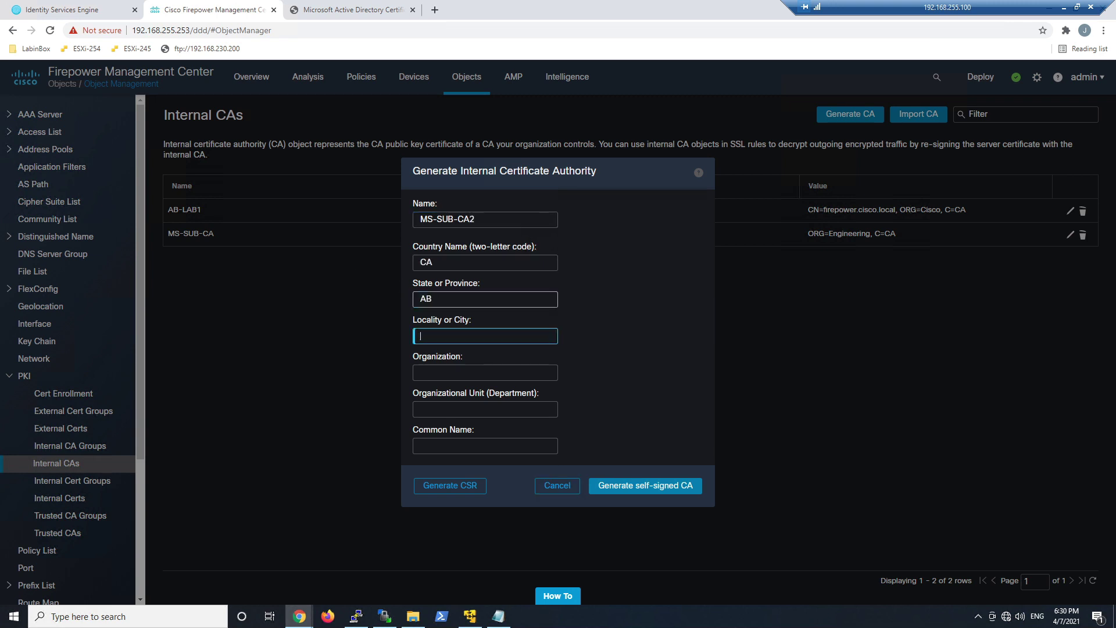
{"action": "type", "text": "EDMONTON"}
{"action": "left_click", "coordinate": [485, 372]}
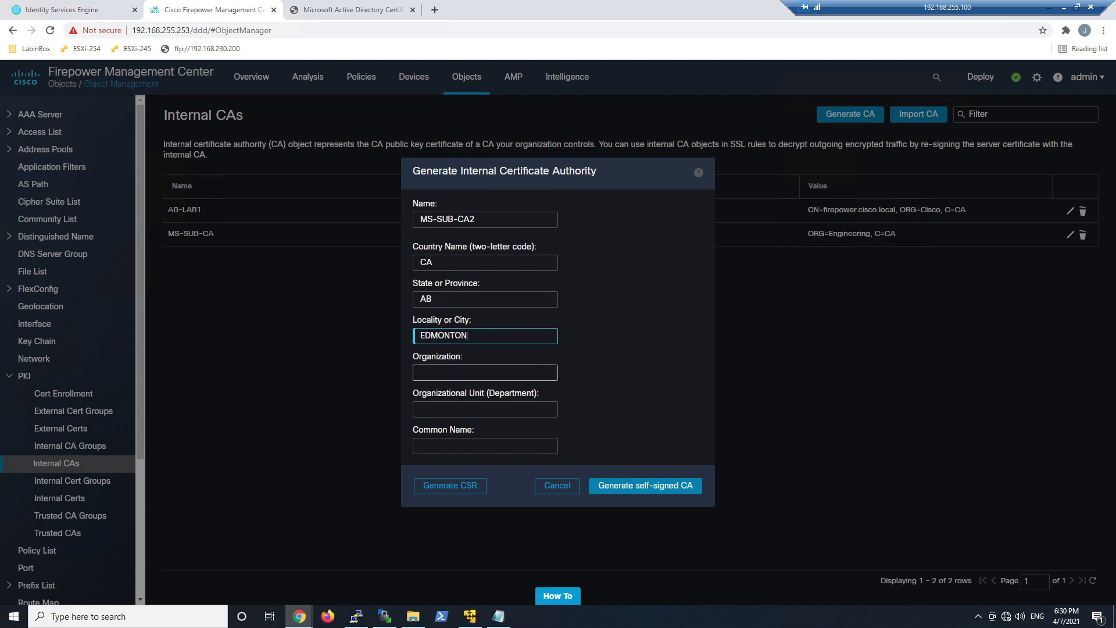
{"action": "type", "text": "ENG"}
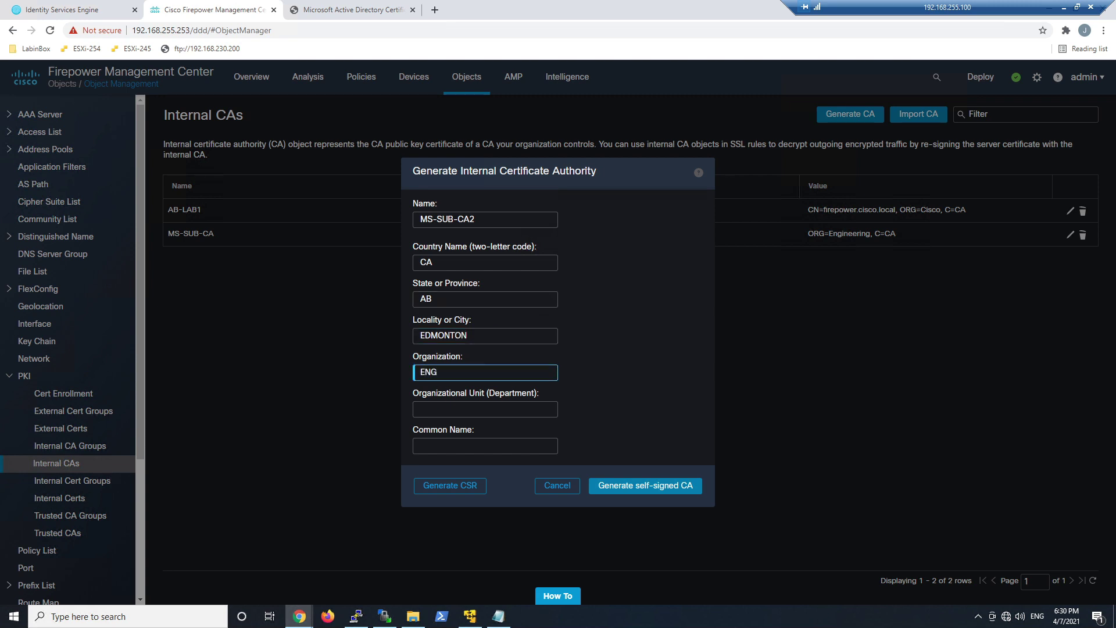
{"action": "type", "text": "INEERING"}
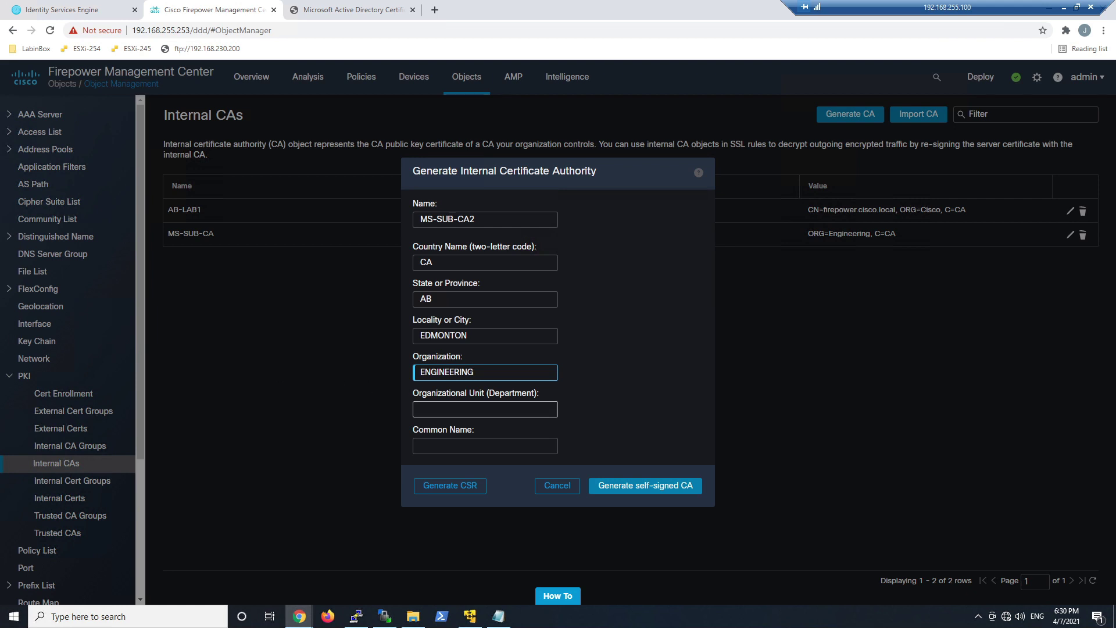
{"action": "left_click", "coordinate": [437, 492]}
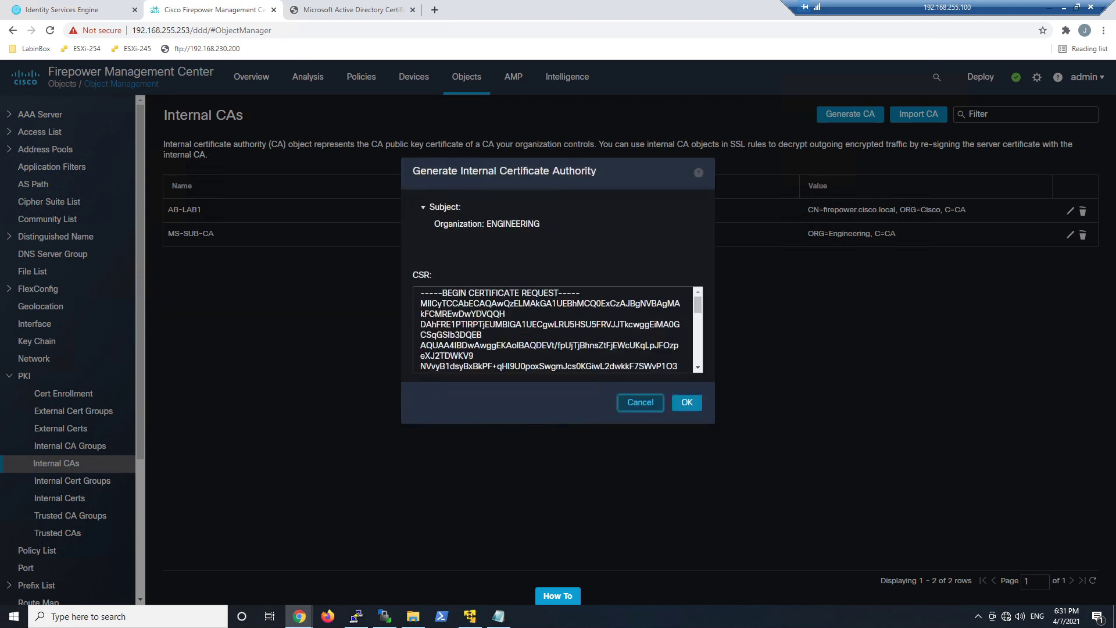
{"action": "key", "text": "ctrl+a"}
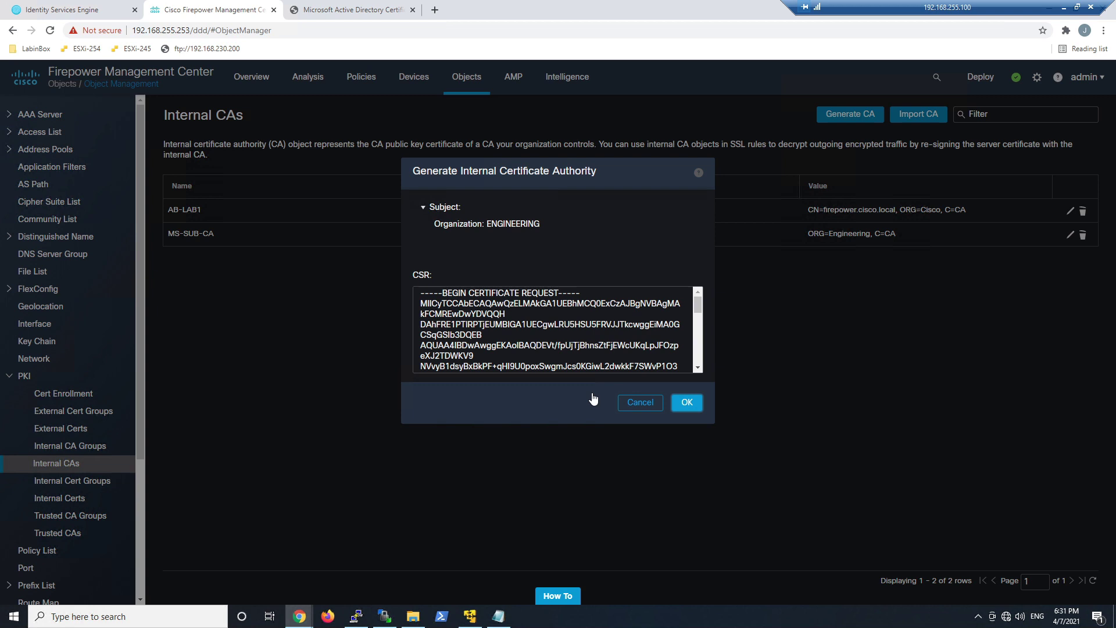
Step: Save the CA in FMC, then start an AD CS advanced request using the Subordinate Certification Authority template
{"action": "left_click", "coordinate": [687, 402]}
{"action": "left_click", "coordinate": [349, 10]}
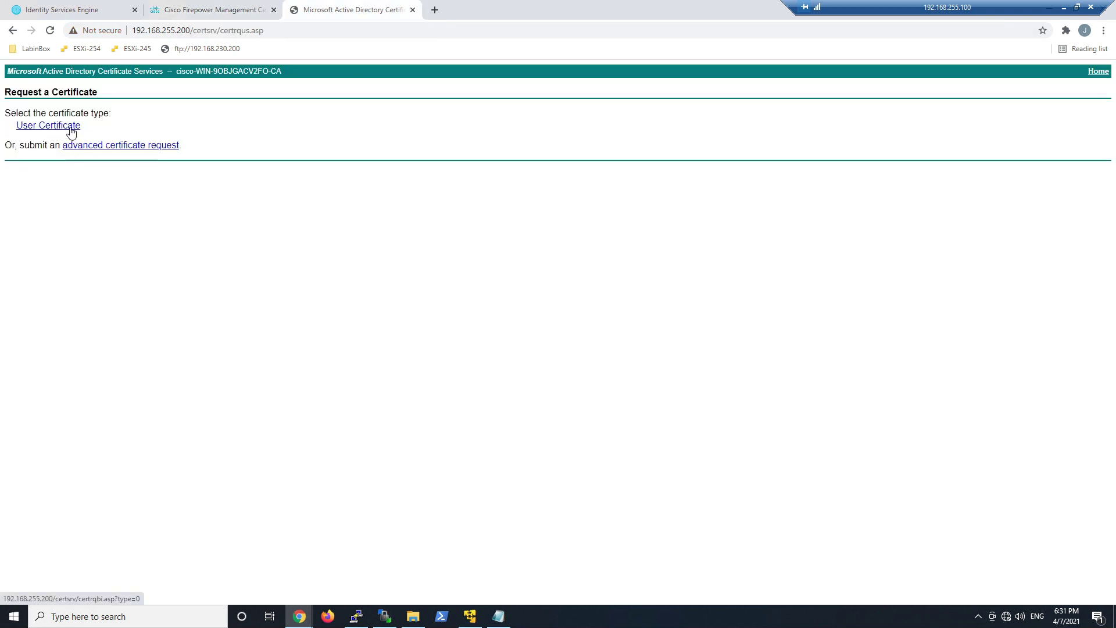
{"action": "left_click", "coordinate": [86, 145]}
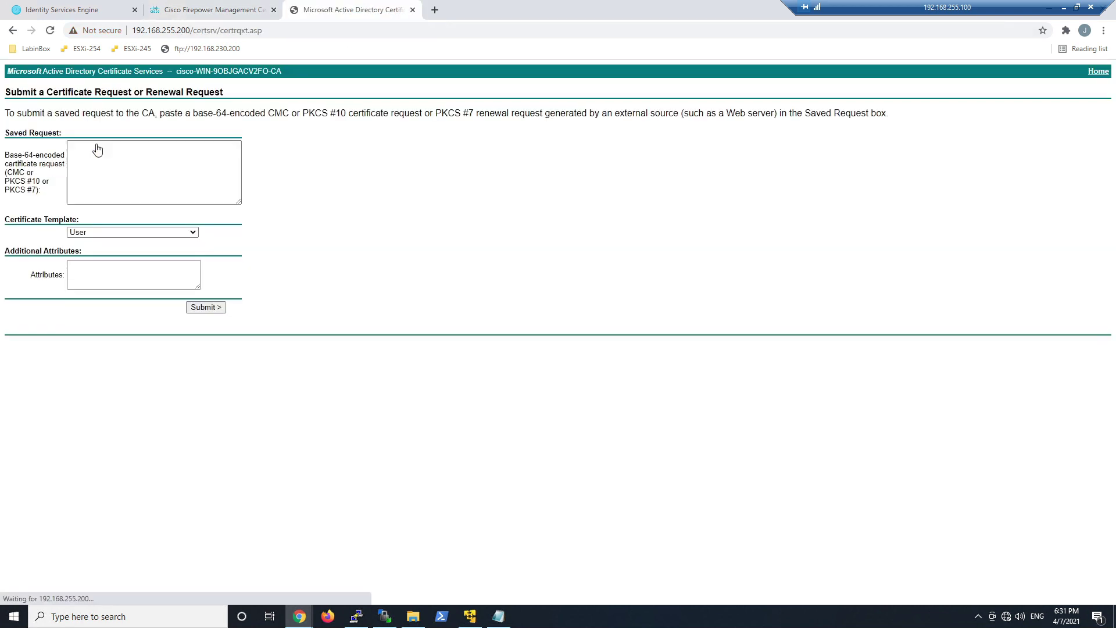
{"action": "left_click", "coordinate": [107, 233]}
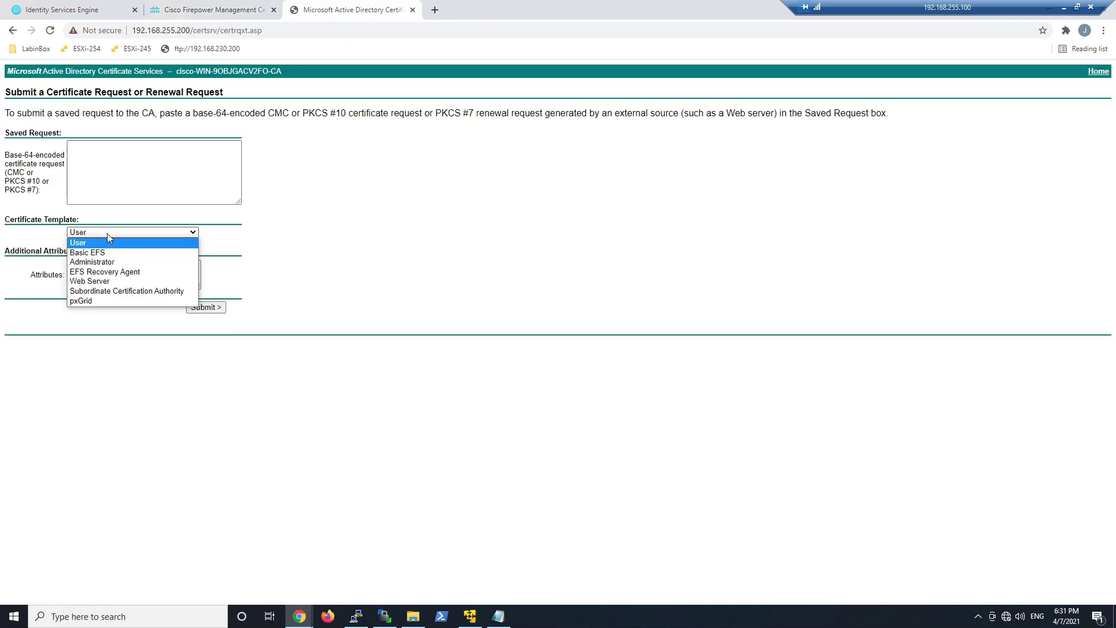
{"action": "left_click", "coordinate": [95, 292]}
Step: Paste the FMC CSR, submit it, and download the issued certificate
{"action": "left_click", "coordinate": [70, 145]}
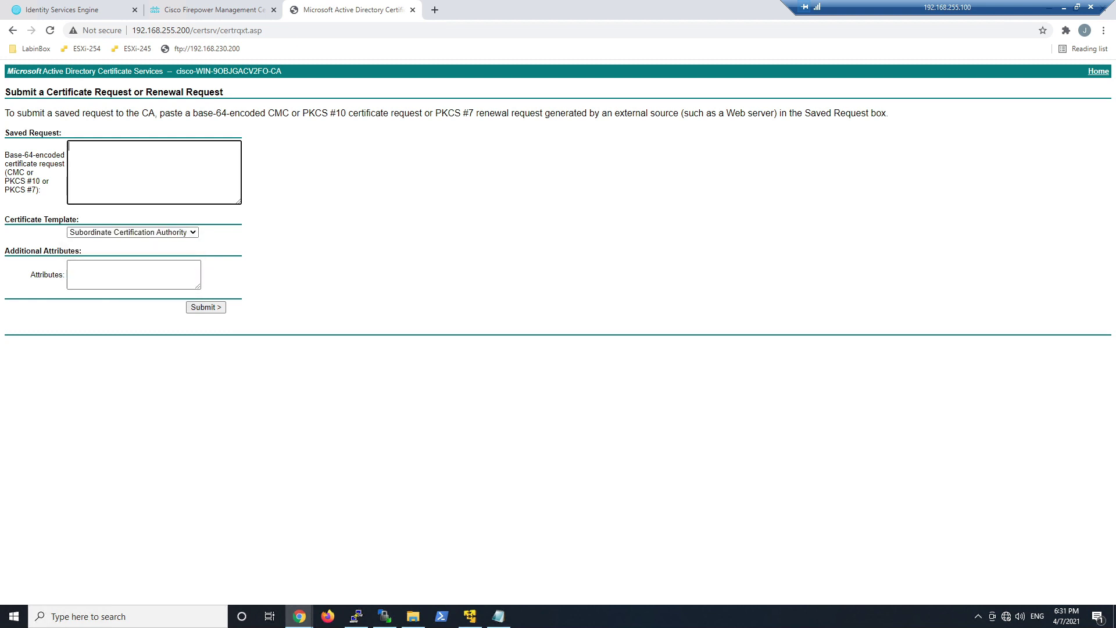
{"action": "key", "text": "ctrl+v"}
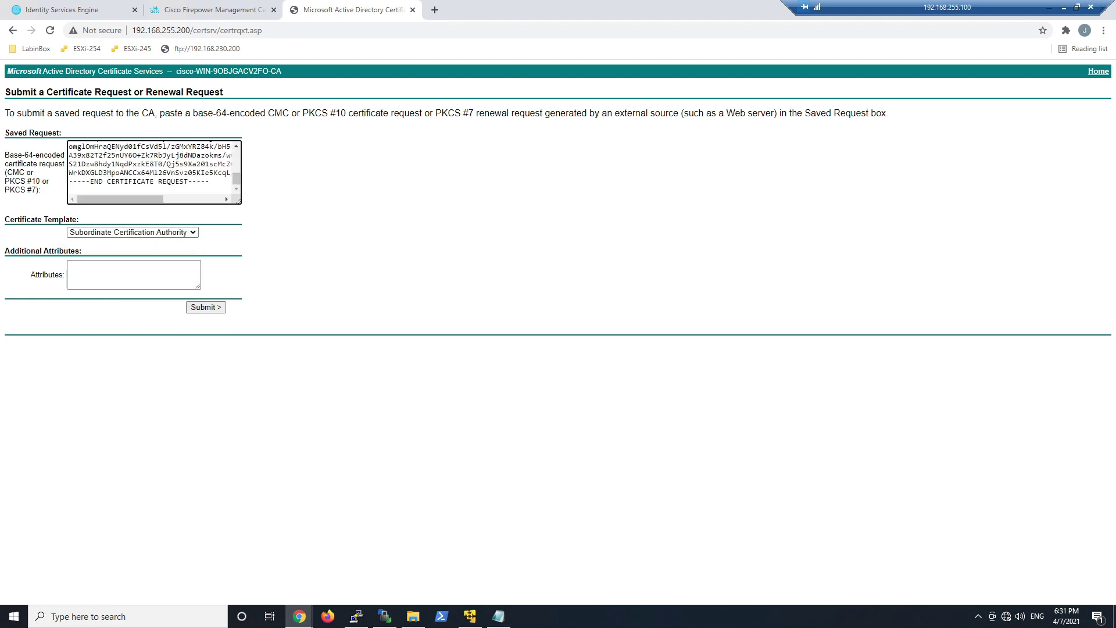
{"action": "left_click", "coordinate": [206, 308]}
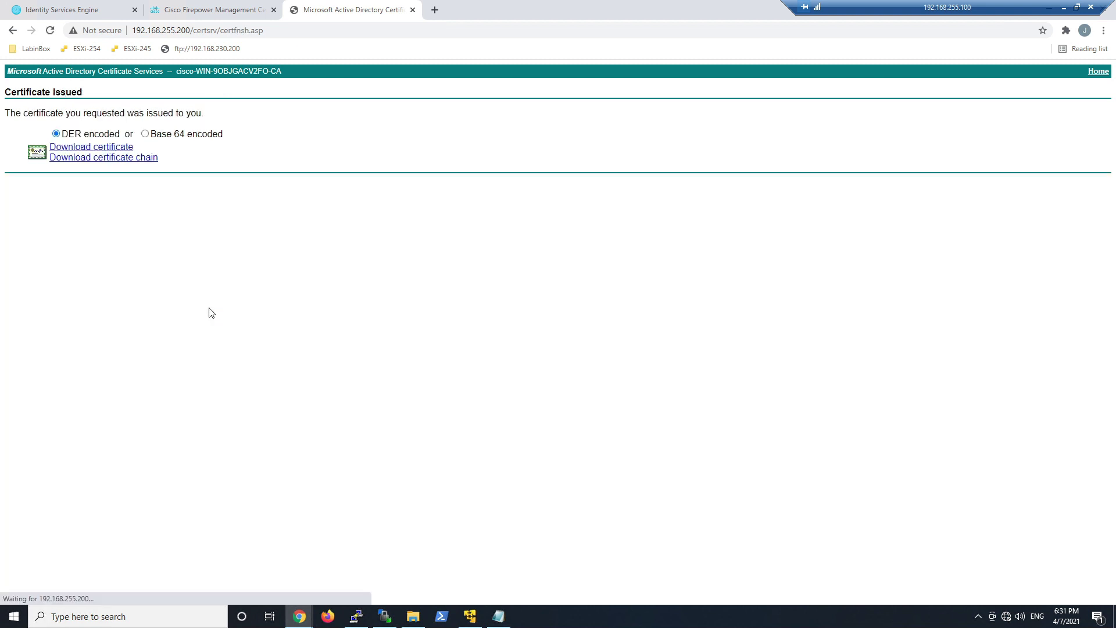
{"action": "left_click", "coordinate": [100, 151]}
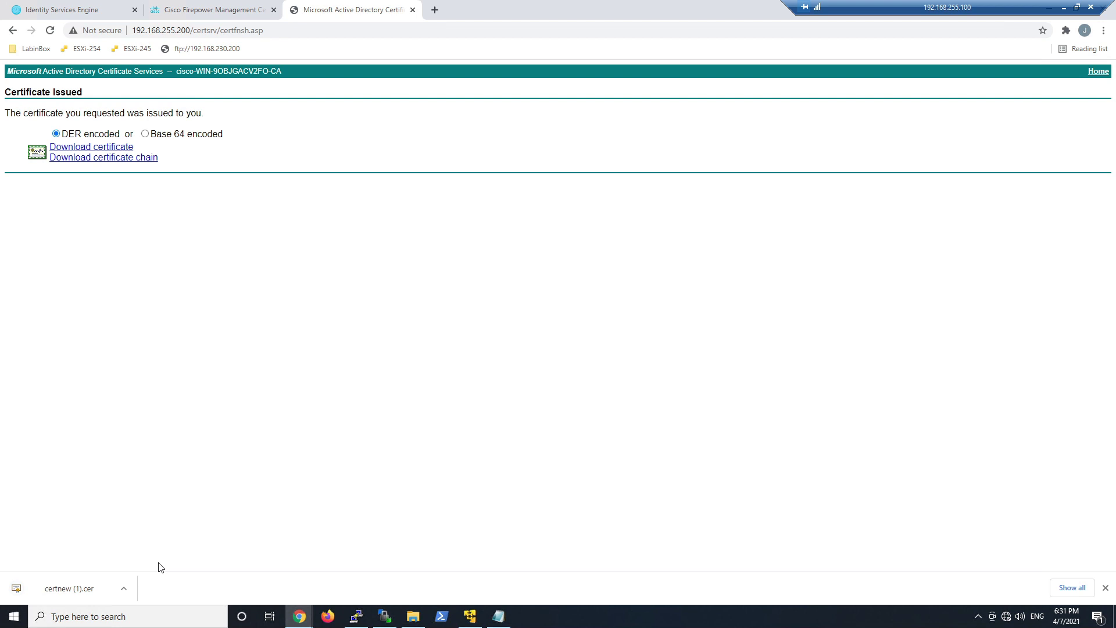
Step: Show certnew (1).cer in the Downloads folder and rename it to Pitm
{"action": "left_click", "coordinate": [124, 588]}
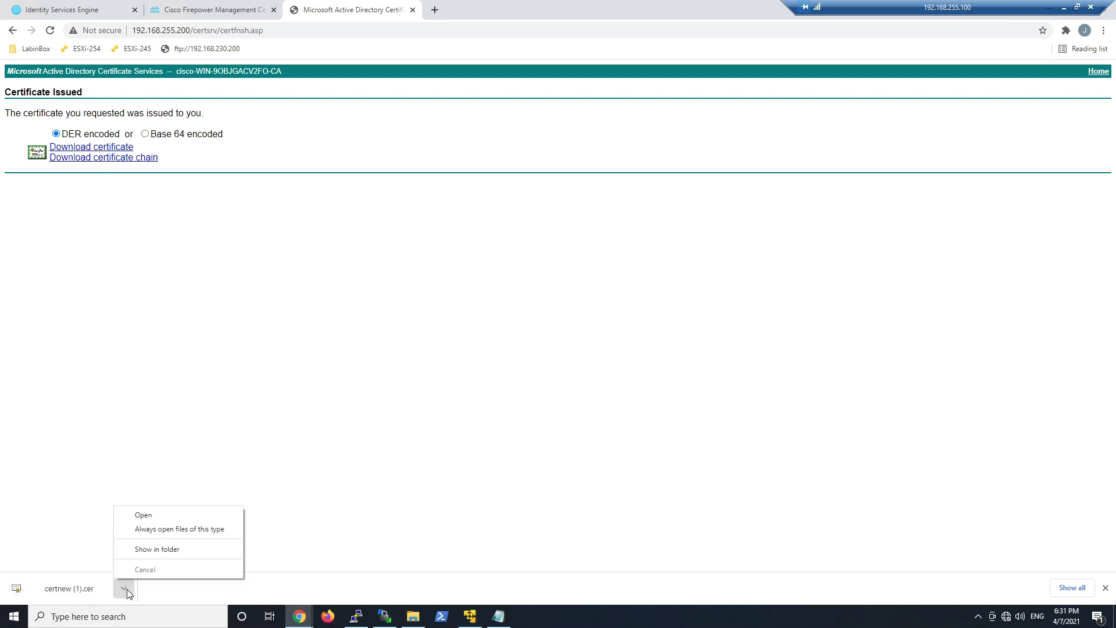
{"action": "left_click", "coordinate": [169, 549]}
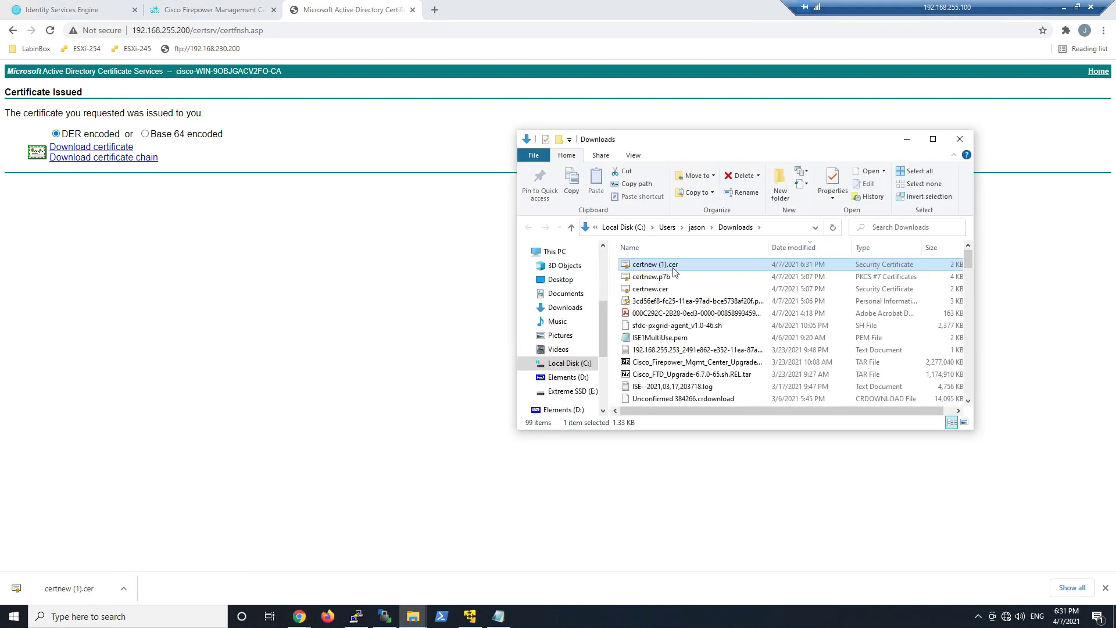
{"action": "right_click", "coordinate": [673, 267]}
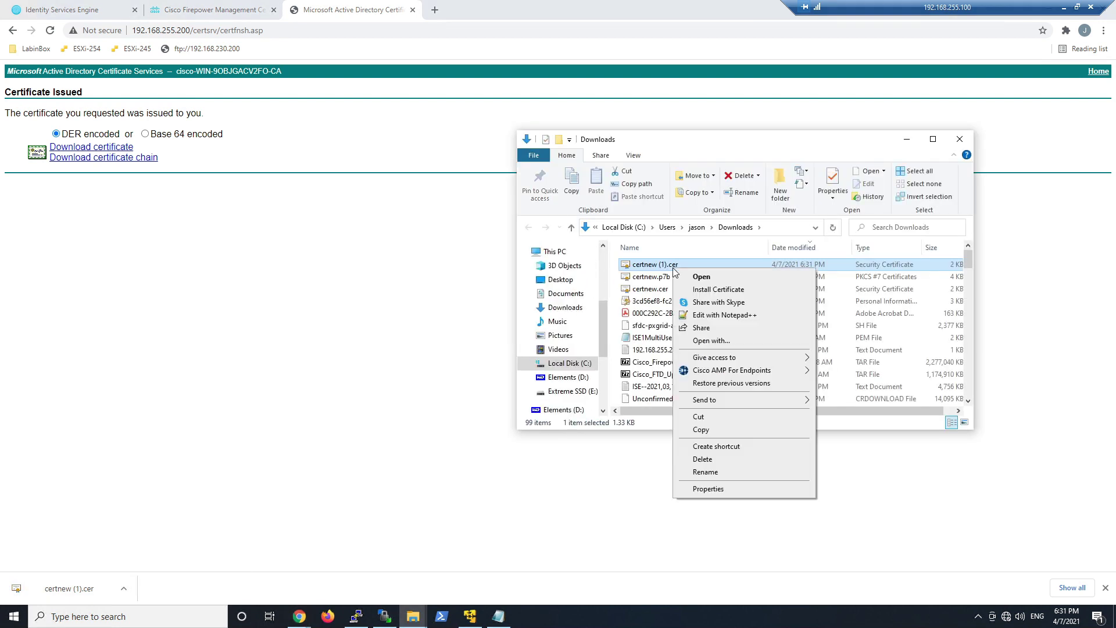
{"action": "left_click", "coordinate": [711, 472]}
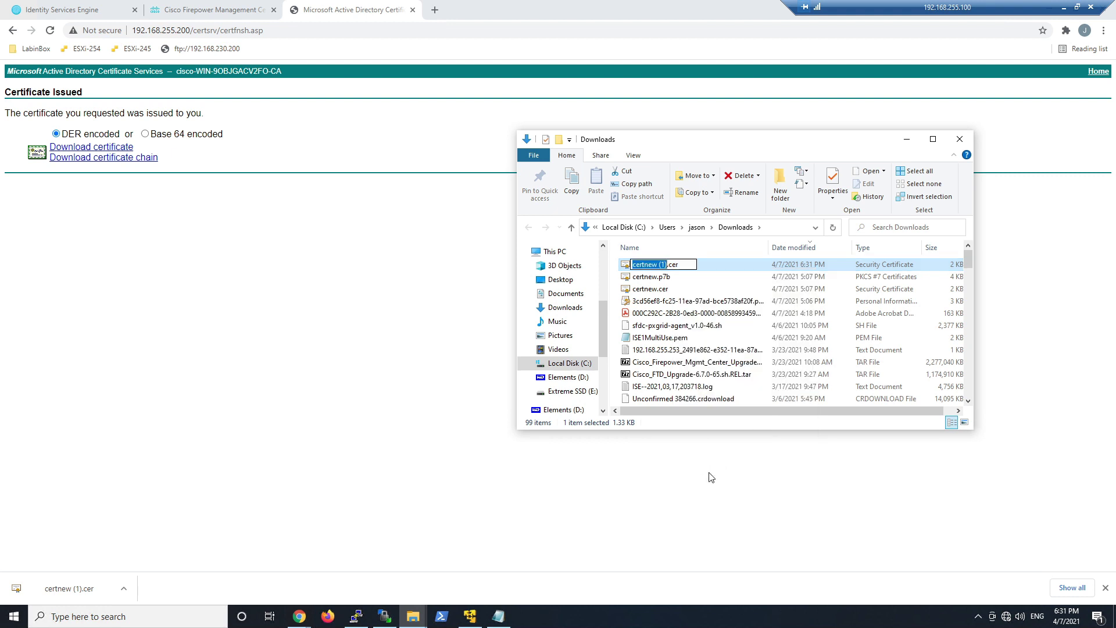
{"action": "type", "text": "Pitm"}
{"action": "key", "text": "Return"}
Step: Edit MS-SUB-CA2, install the signed certificate file, and save the CA object
{"action": "left_click", "coordinate": [190, 11]}
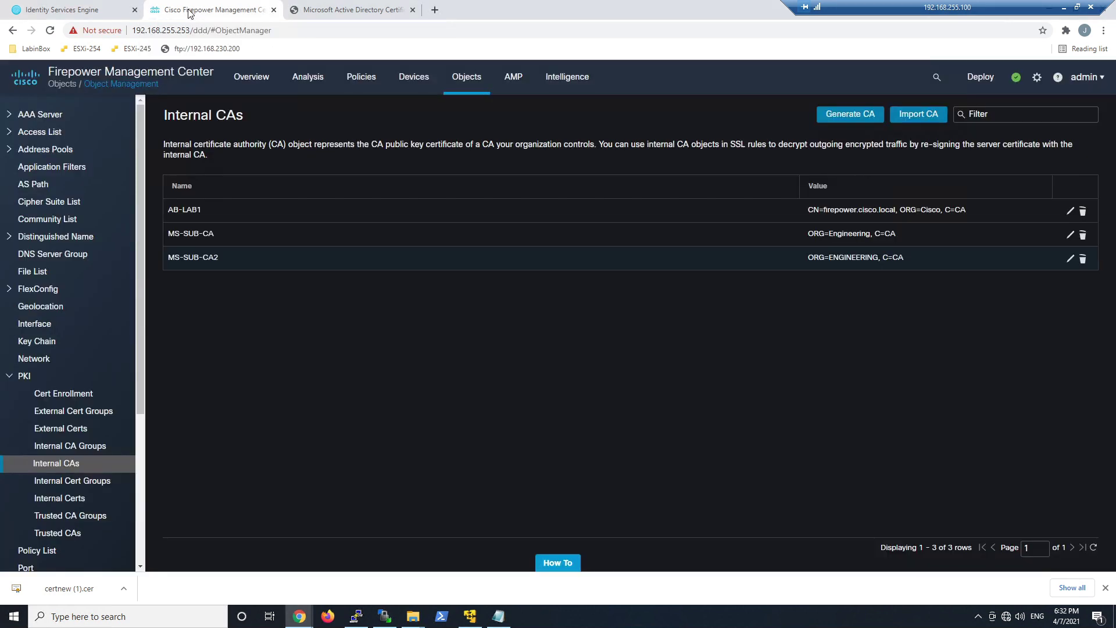
{"action": "left_click", "coordinate": [1069, 260]}
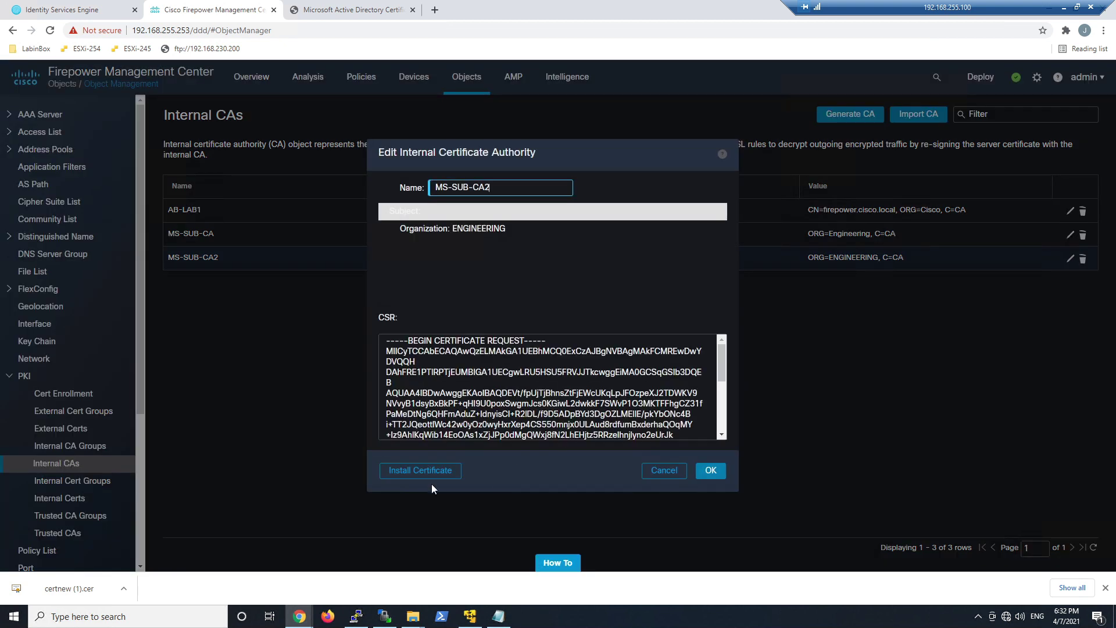
{"action": "left_click", "coordinate": [430, 471]}
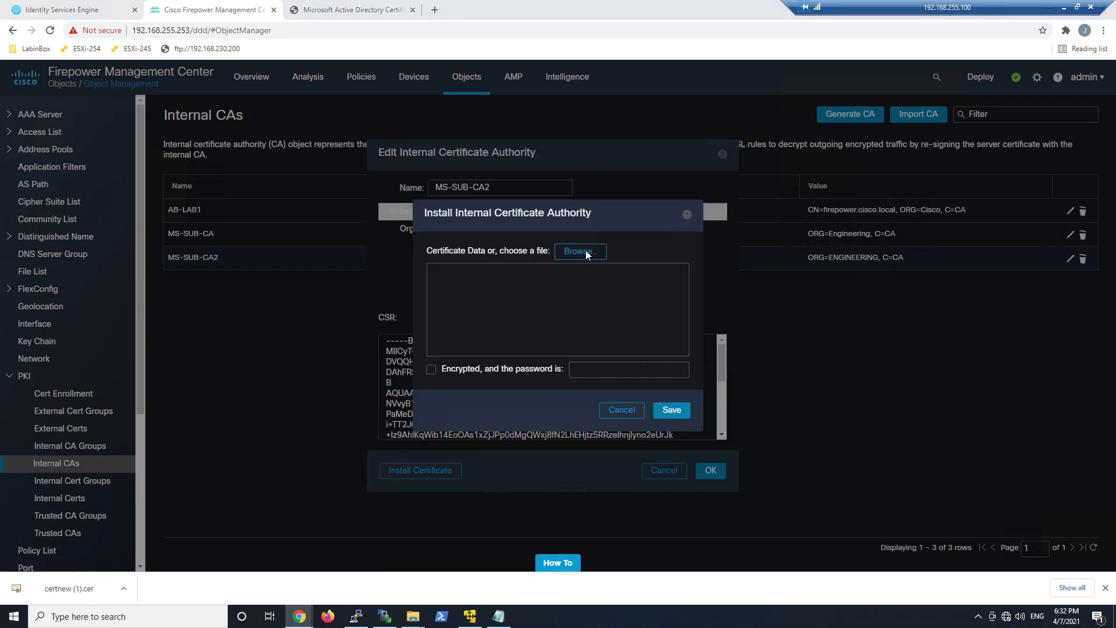
{"action": "double_click", "coordinate": [138, 113]}
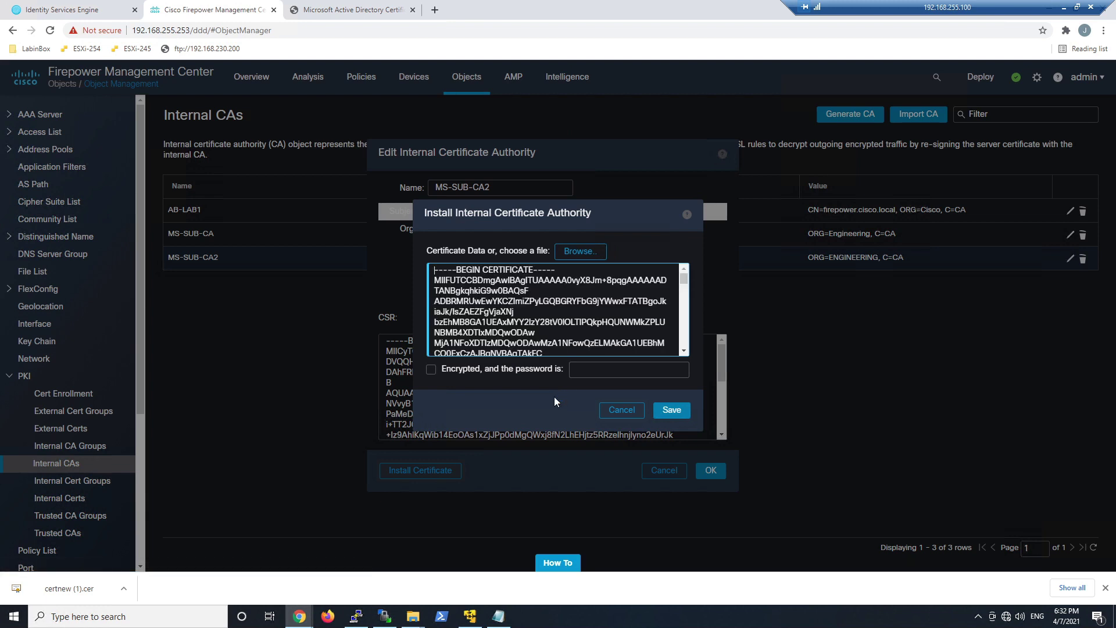
{"action": "left_click", "coordinate": [671, 410]}
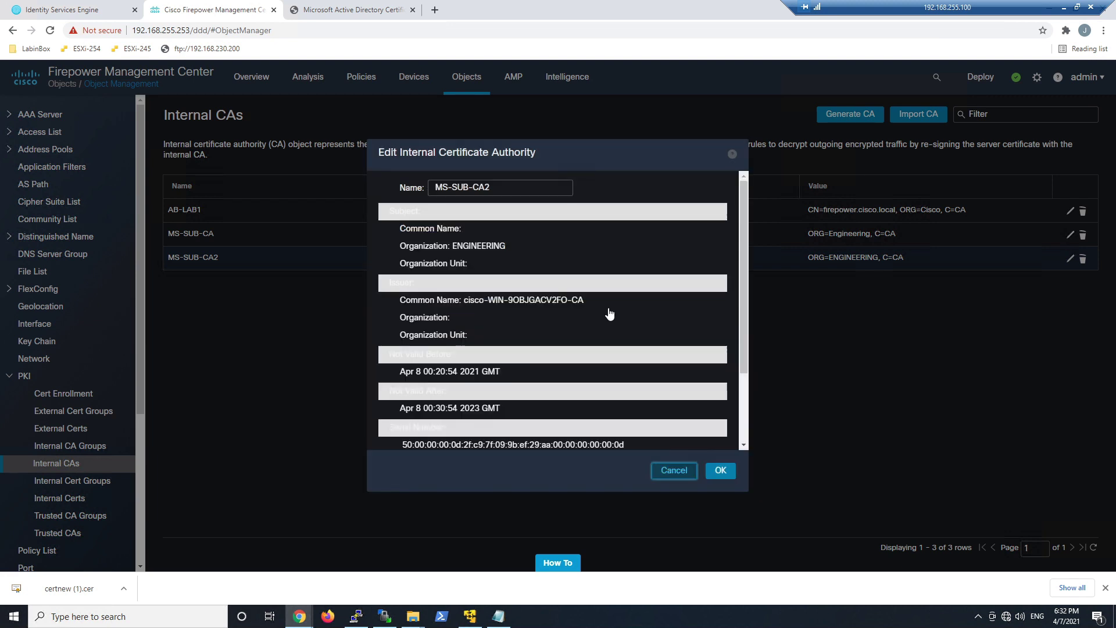
{"action": "scroll", "coordinate": [610, 314], "scroll_direction": "down", "scroll_amount": 3}
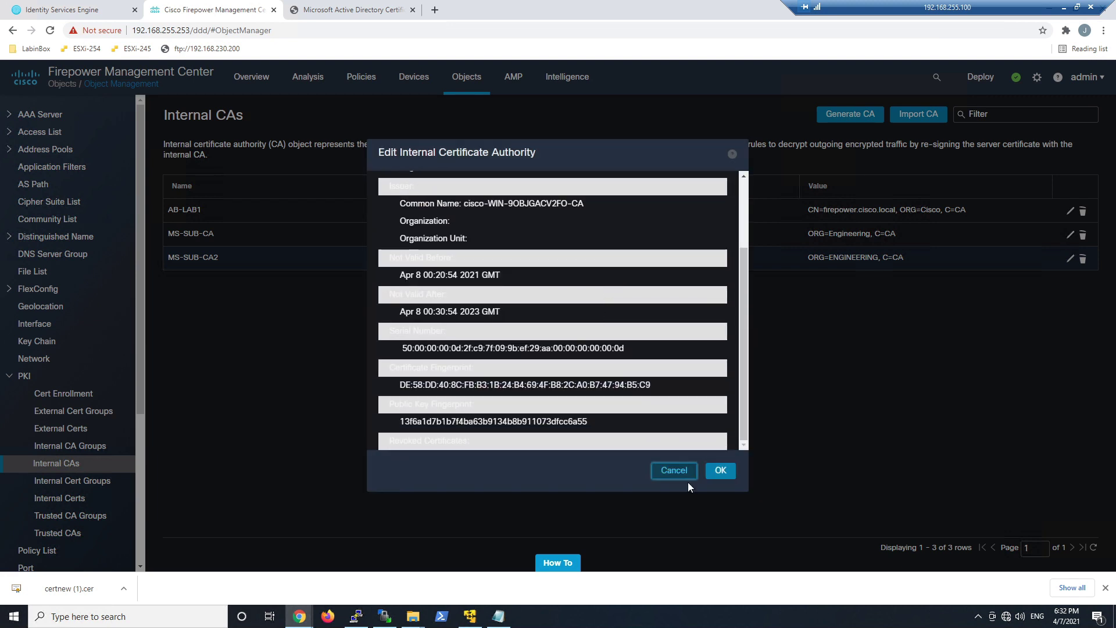
{"action": "left_click", "coordinate": [723, 474]}
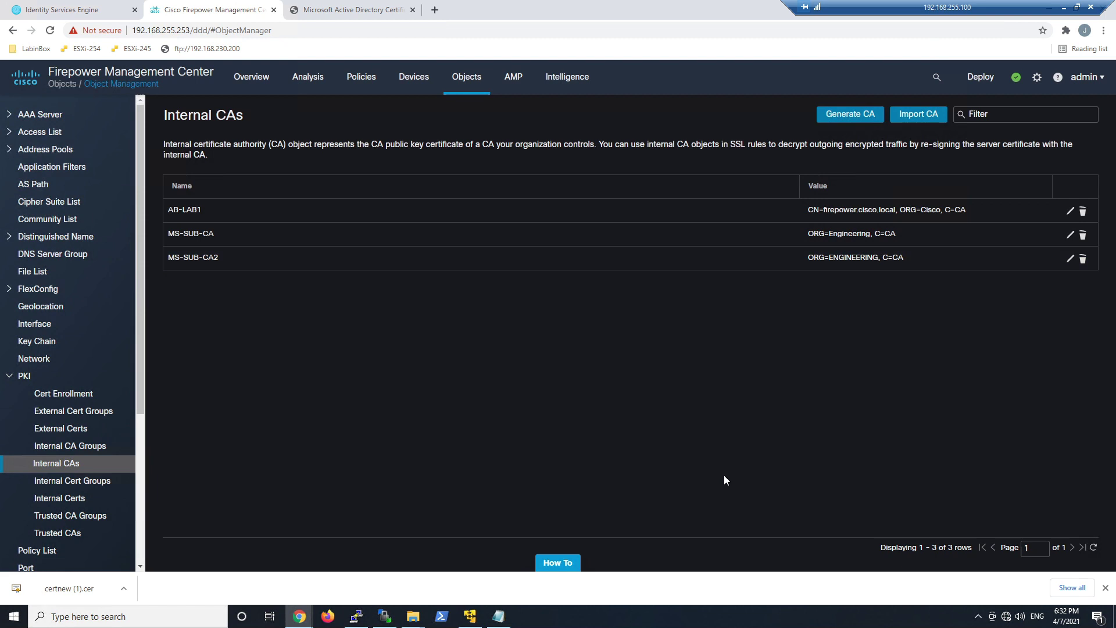
Step: Filter Trusted CAs by 'AD' and review Cisco-AD-Root-CA's details without changing anything
{"action": "left_click", "coordinate": [75, 534]}
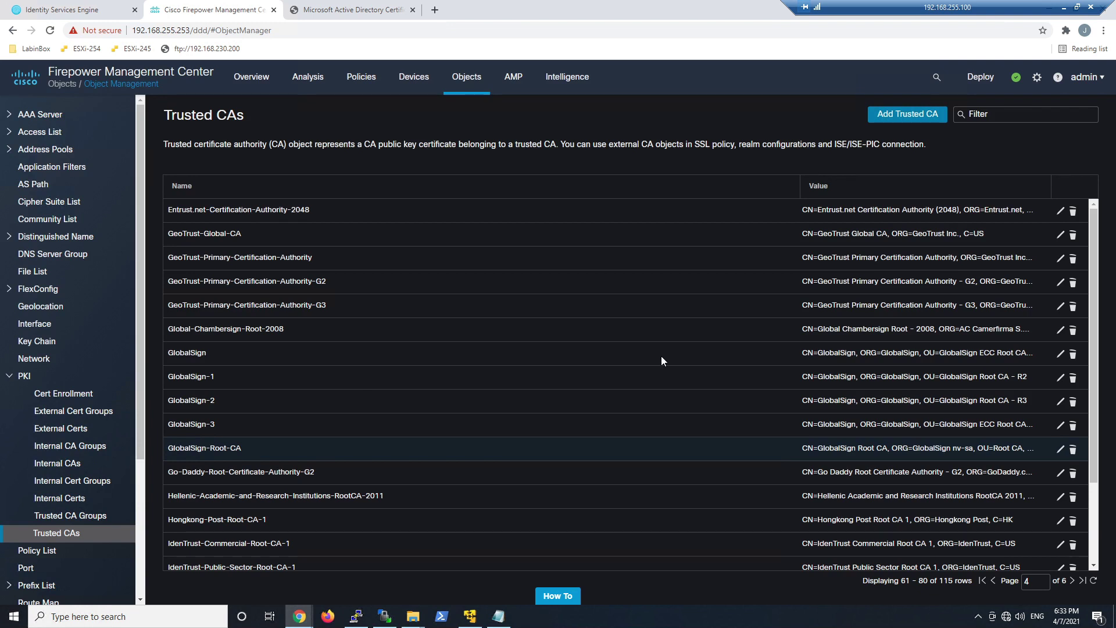
{"action": "left_click", "coordinate": [1035, 114]}
{"action": "left_click", "coordinate": [1023, 115]}
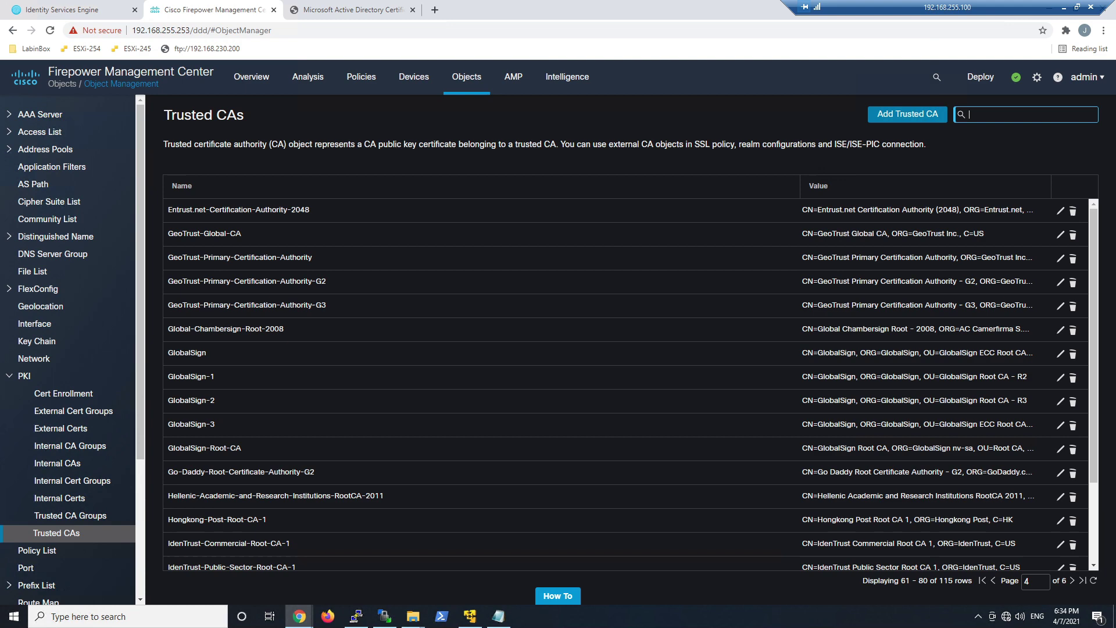
{"action": "type", "text": "AD"}
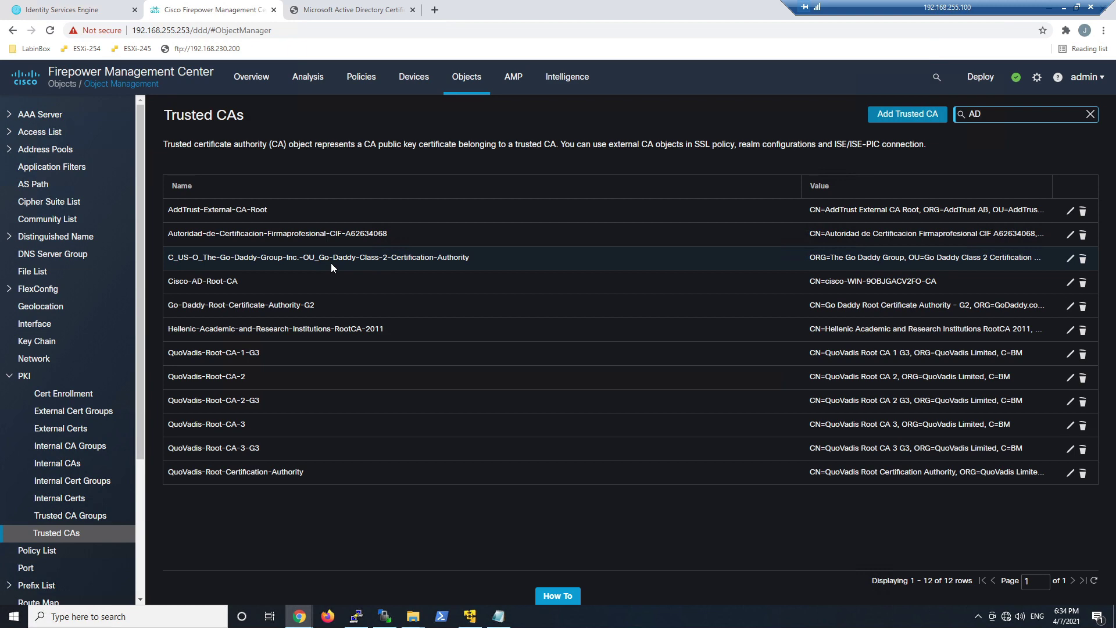
{"action": "left_click", "coordinate": [286, 282]}
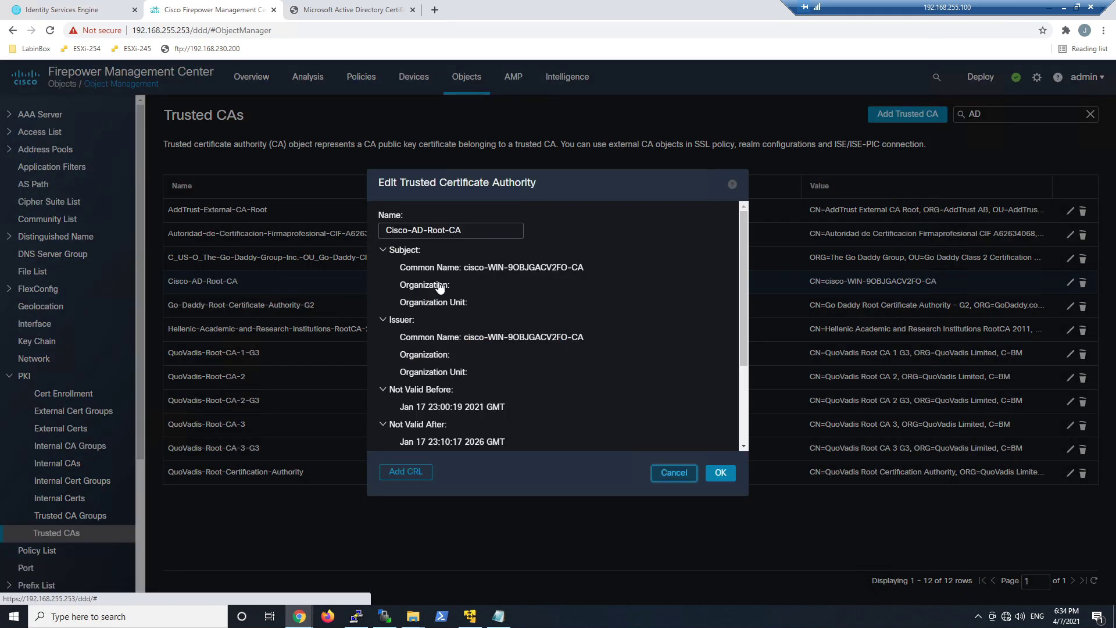
{"action": "scroll", "coordinate": [474, 381], "scroll_direction": "down", "scroll_amount": 3}
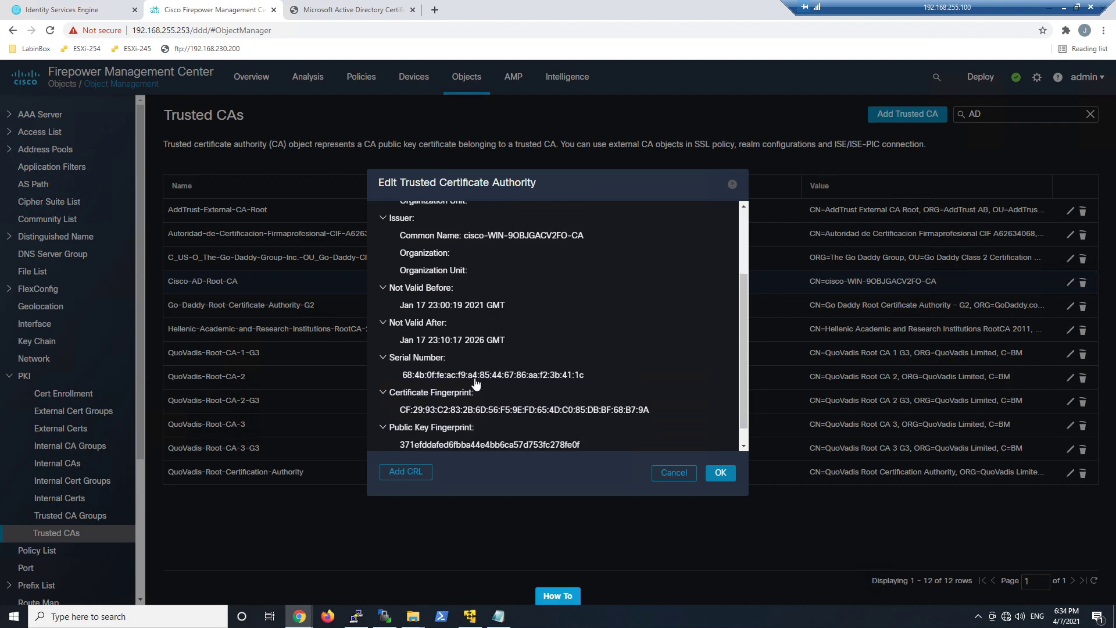
{"action": "left_click", "coordinate": [670, 473]}
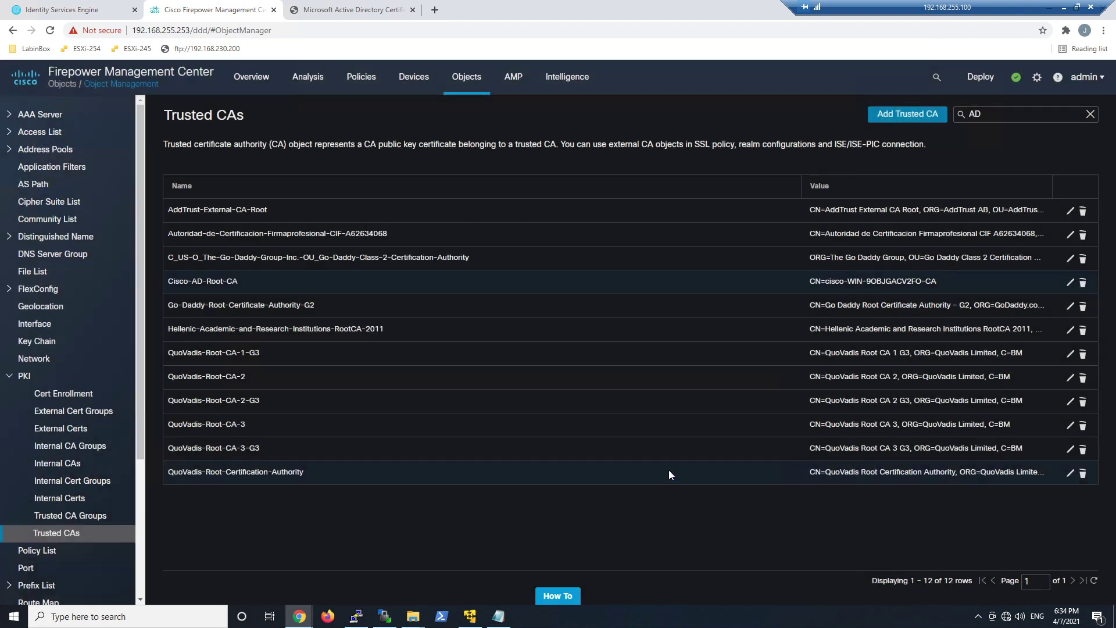
Step: Close the trusted CA import dialog unused and check the AD CS CA certificate download page
{"action": "left_click", "coordinate": [894, 116]}
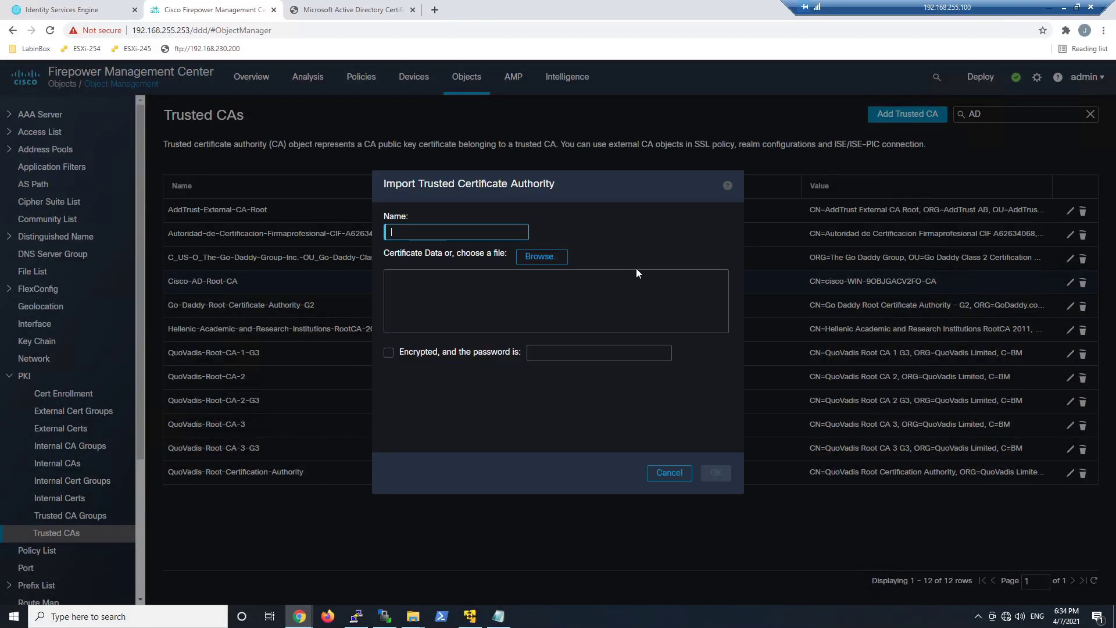
{"action": "left_click", "coordinate": [663, 471]}
{"action": "key", "text": "ctrl+Tab"}
{"action": "left_click", "coordinate": [89, 219]}
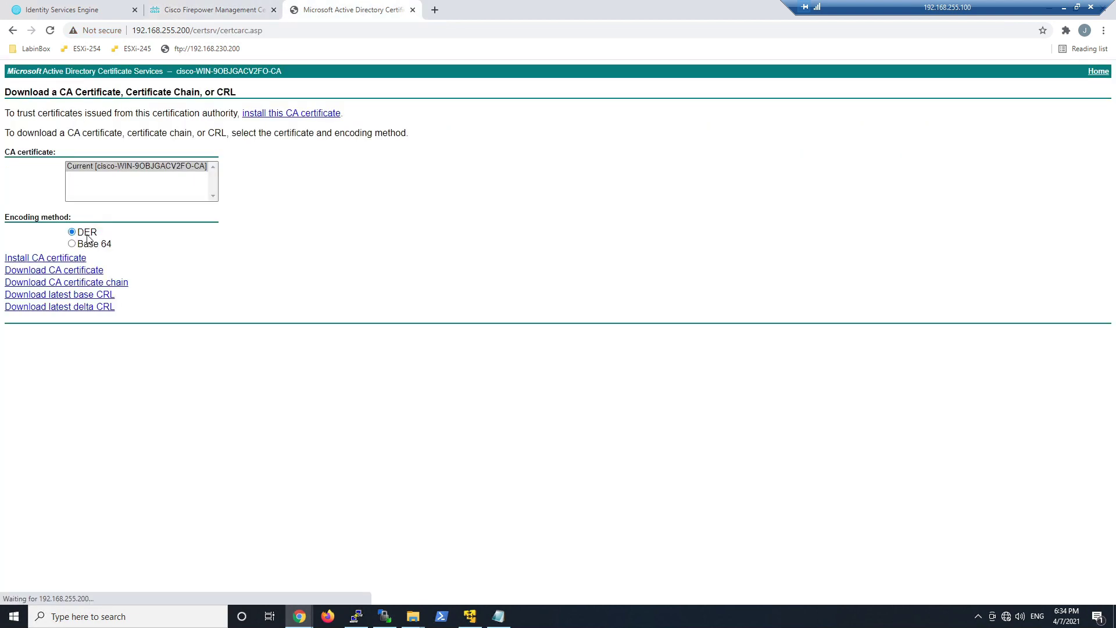
Step: Back in FMC, go to Policies > SSL
{"action": "left_click", "coordinate": [212, 10]}
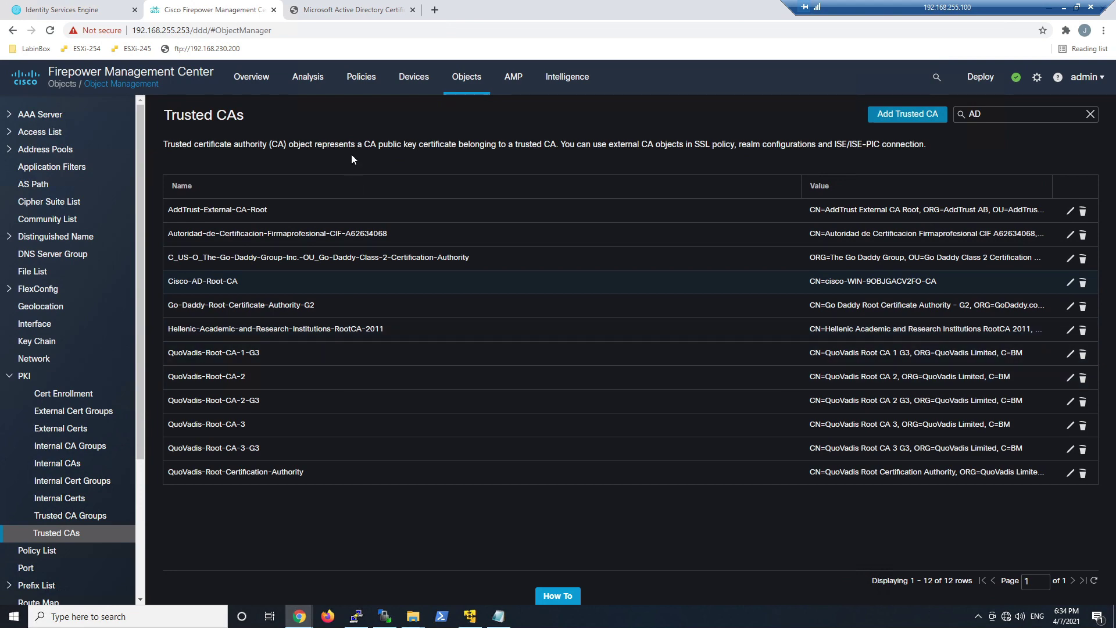
{"action": "left_click", "coordinate": [357, 87]}
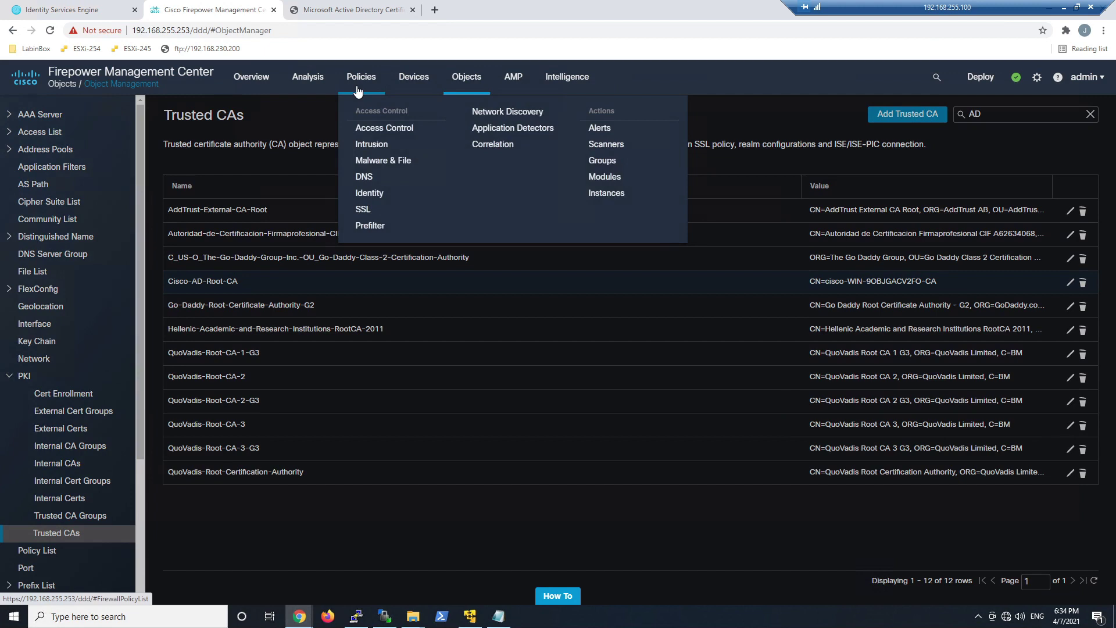
{"action": "left_click", "coordinate": [381, 210]}
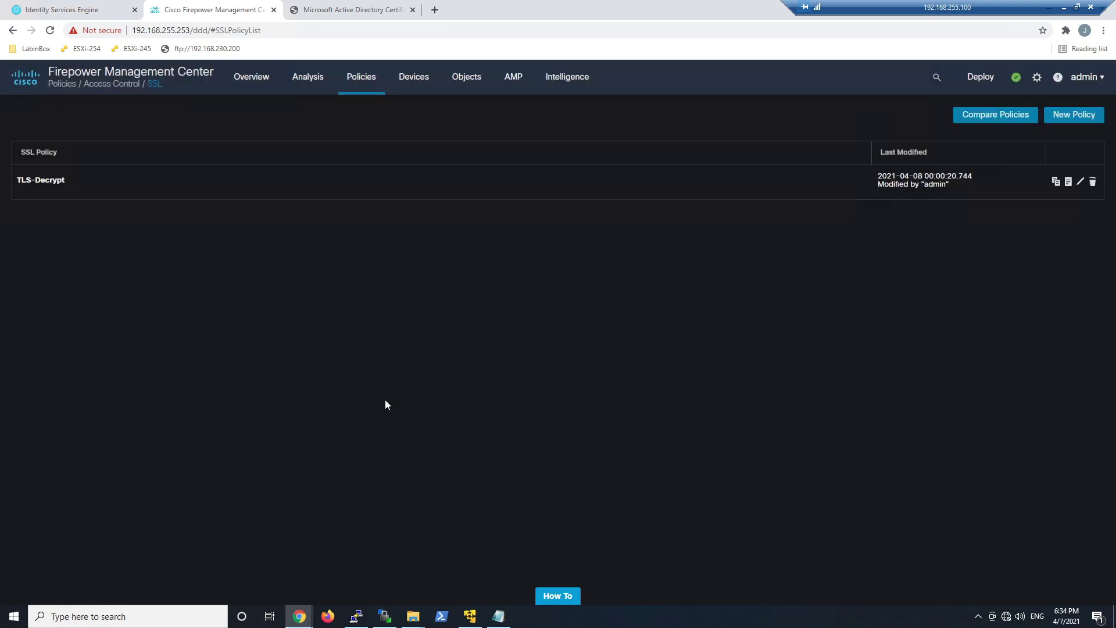
Step: Create and save SSL policy TLS-Decrypt2, keeping the default action Do not decrypt
{"action": "left_click", "coordinate": [1063, 115]}
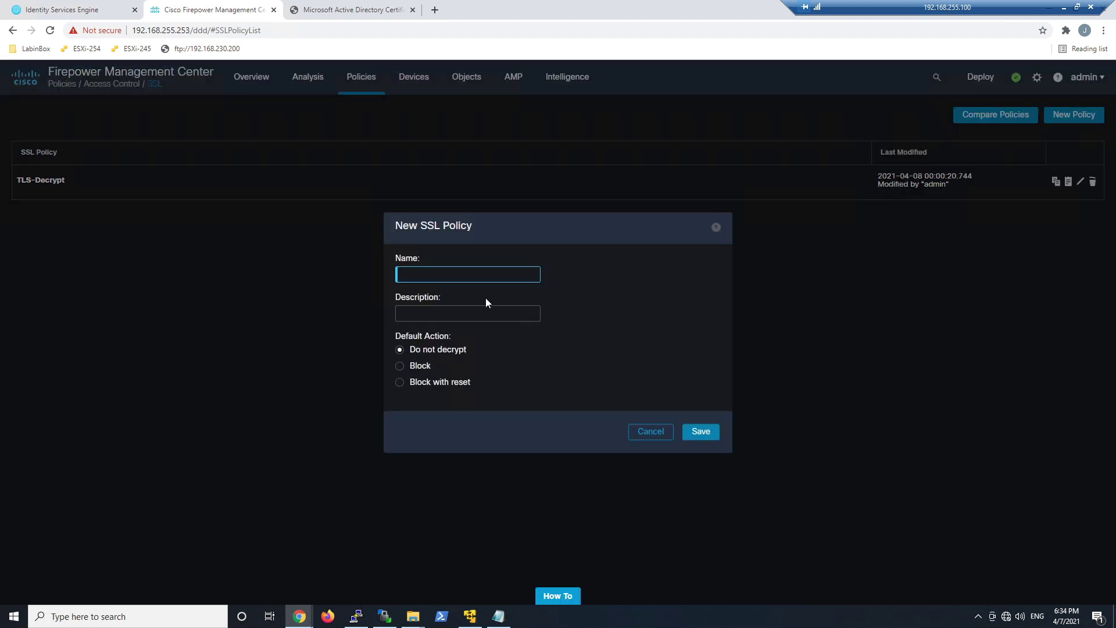
{"action": "type", "text": "TLS-Decrypt2"}
{"action": "left_click", "coordinate": [700, 433]}
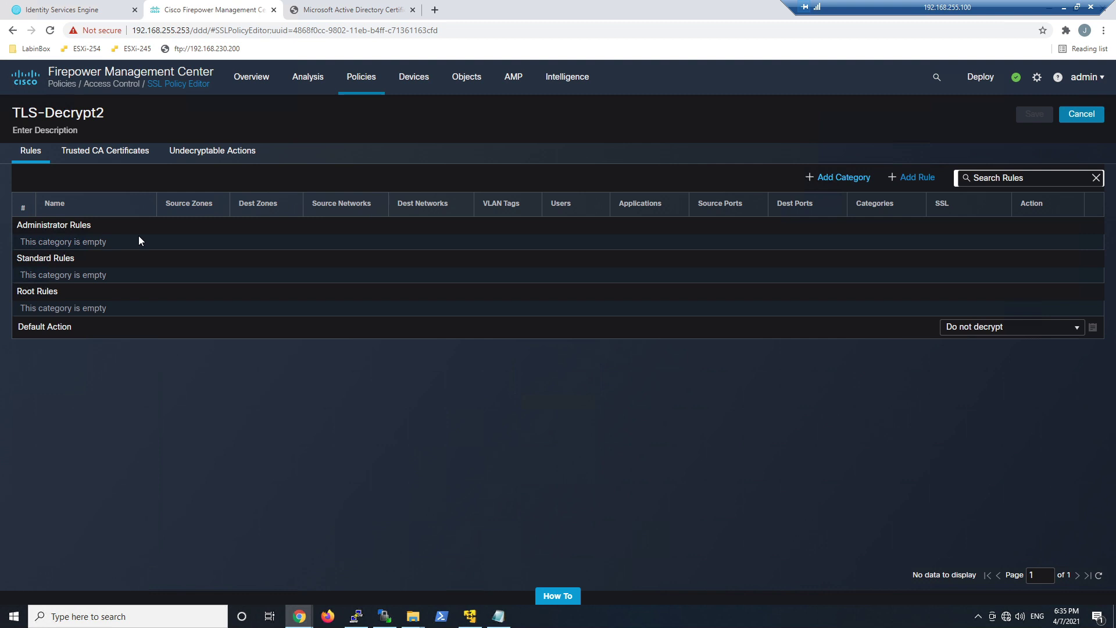
Step: Search the trusted CA list for 'AD' and add Cisco-AD-Root-CA to the policy
{"action": "left_click", "coordinate": [128, 162]}
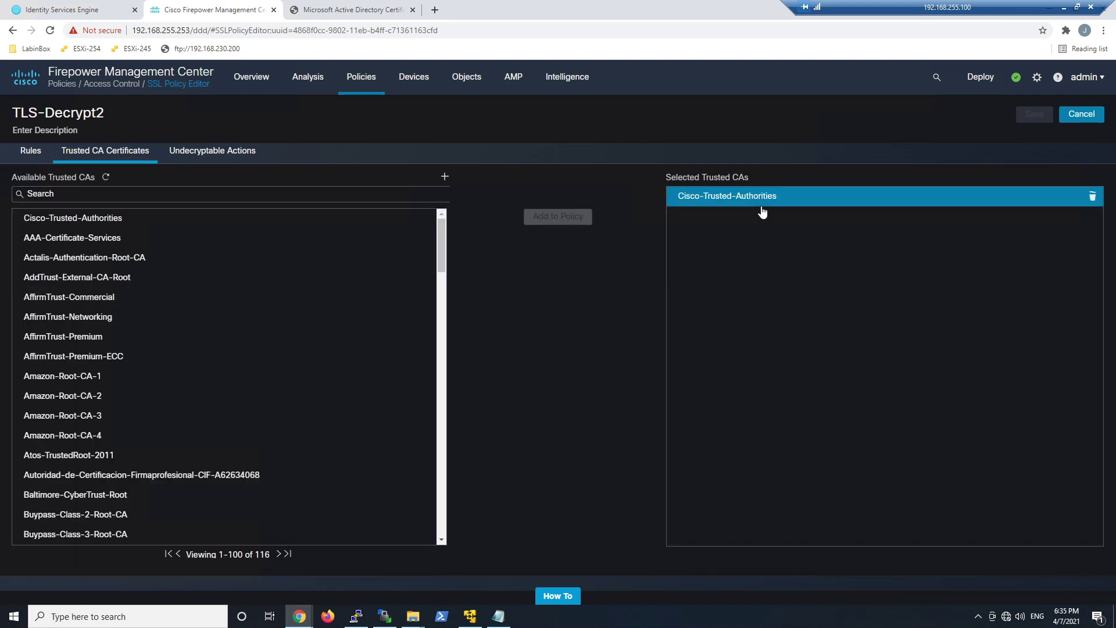
{"action": "left_click", "coordinate": [247, 194]}
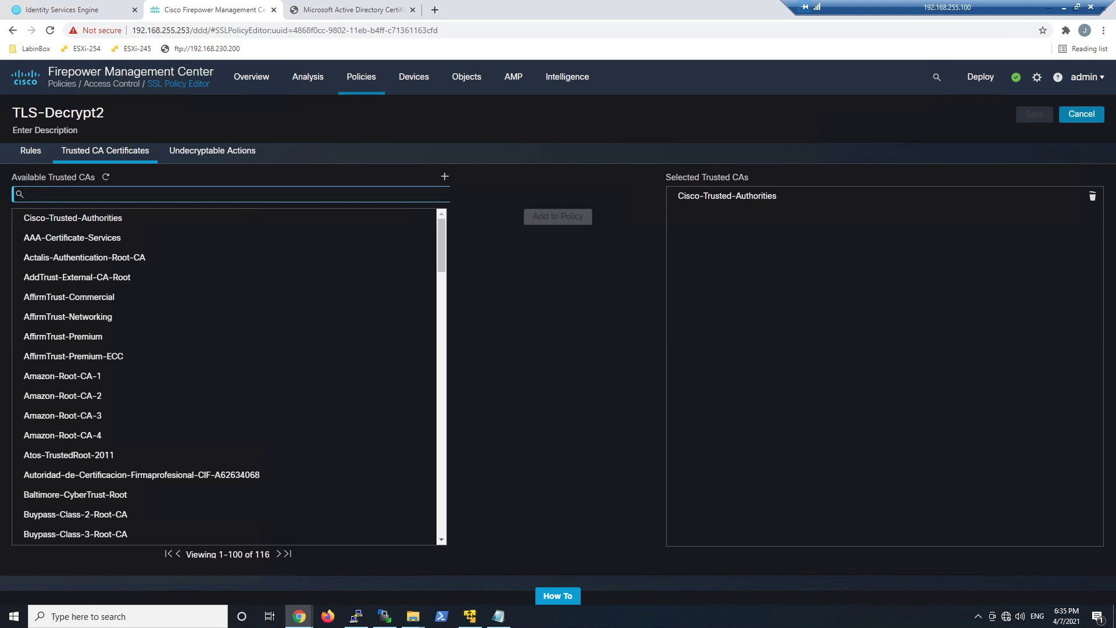
{"action": "type", "text": "AD"}
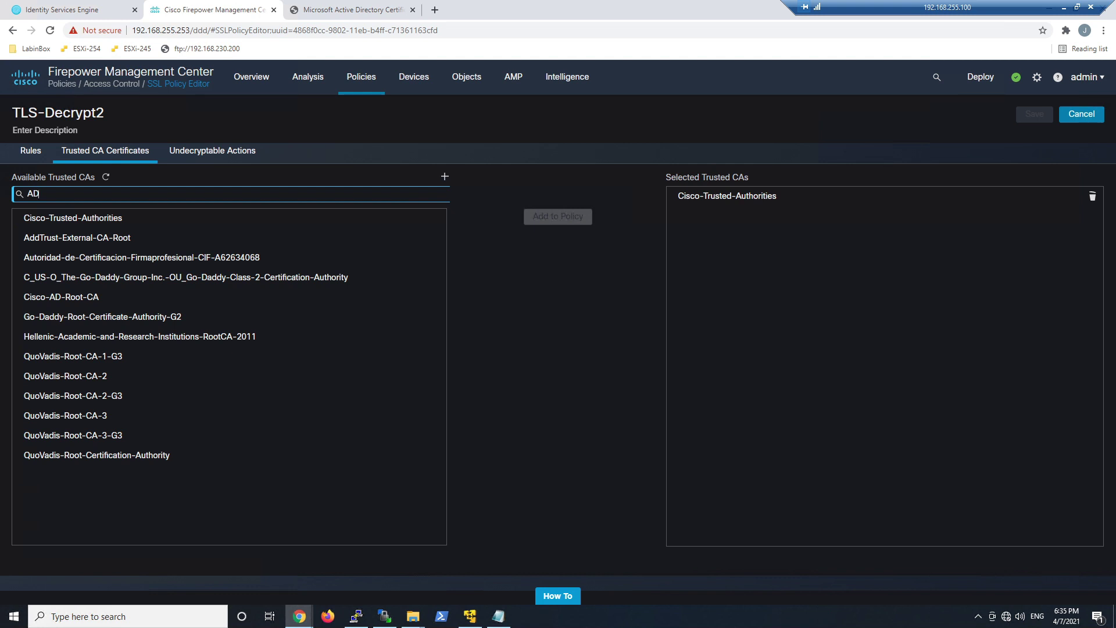
{"action": "left_click", "coordinate": [67, 297]}
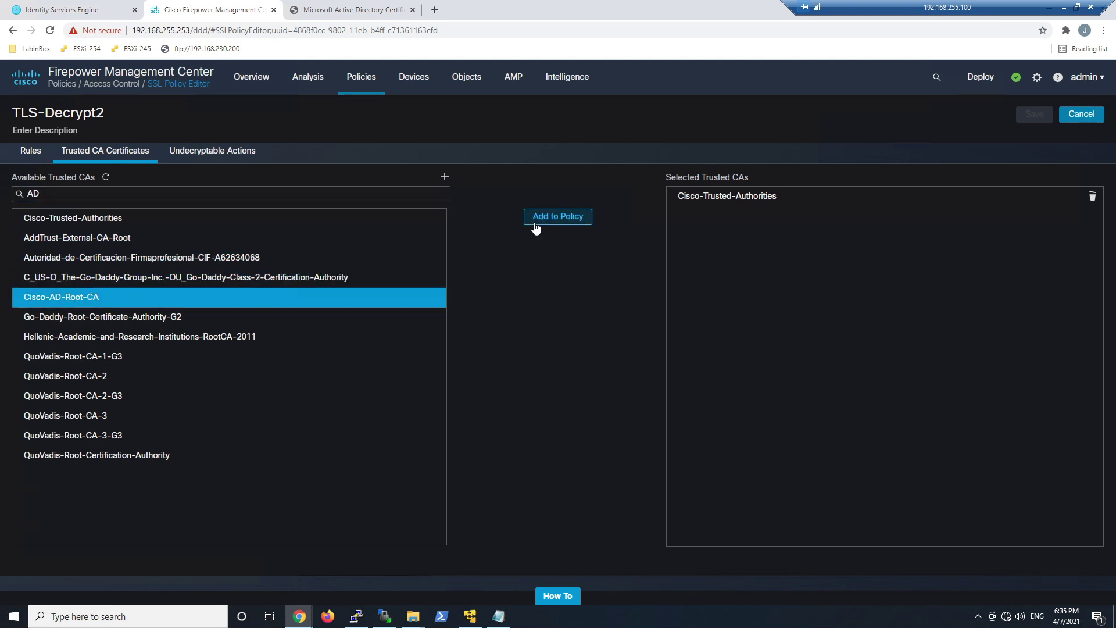
{"action": "left_click", "coordinate": [537, 220]}
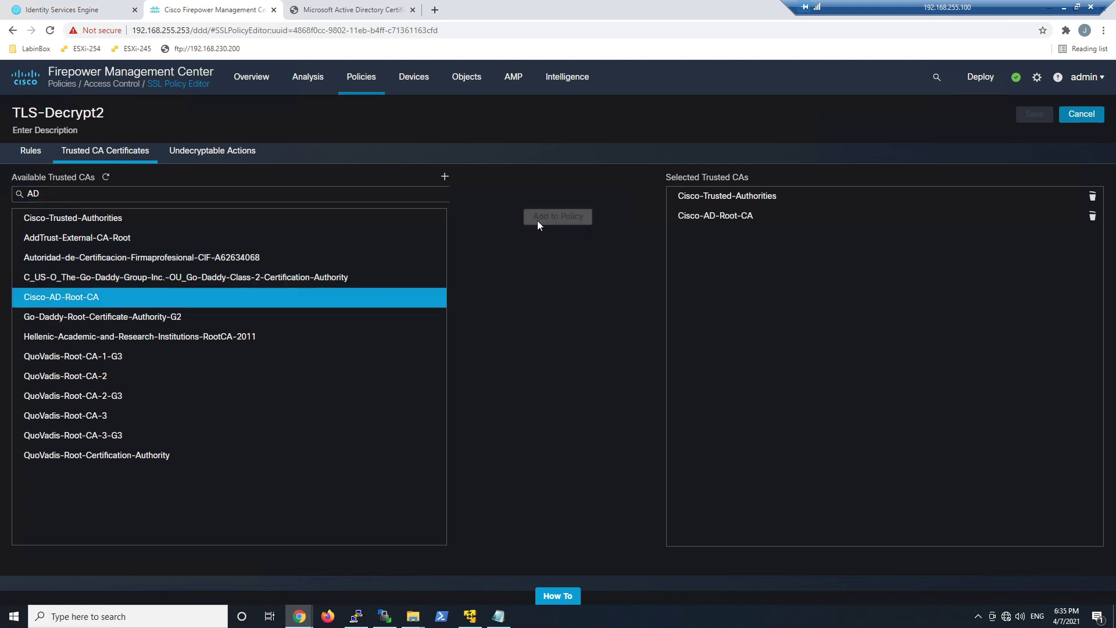
{"action": "left_click", "coordinate": [31, 151]}
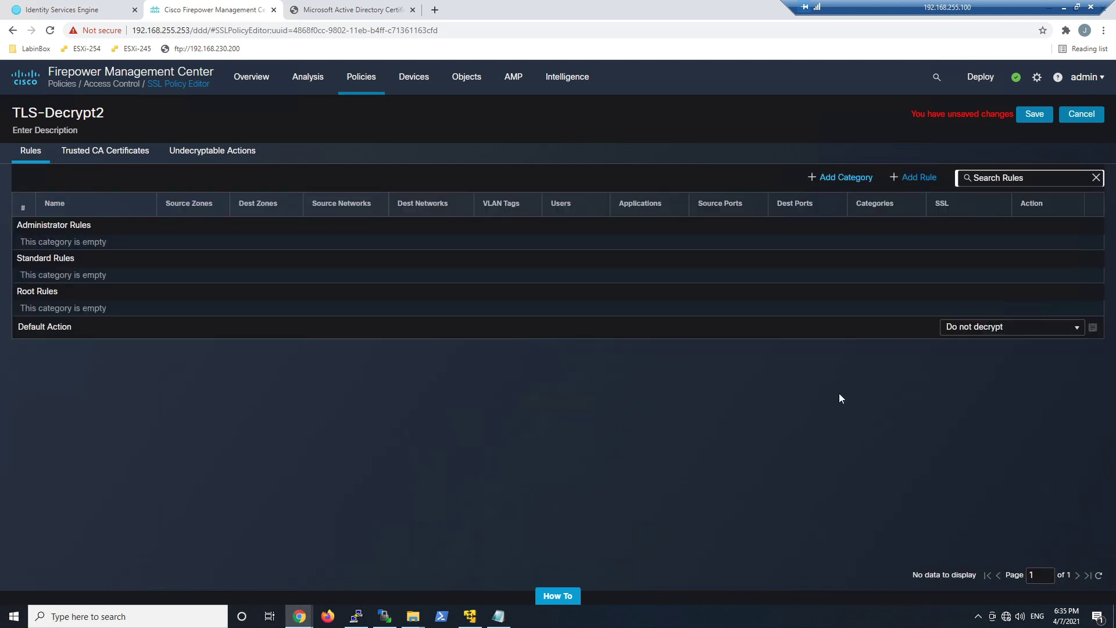
Step: Add rule No-Decrypt-FinanceHealth and give it the Health and Medicine URL category
{"action": "left_click", "coordinate": [911, 184]}
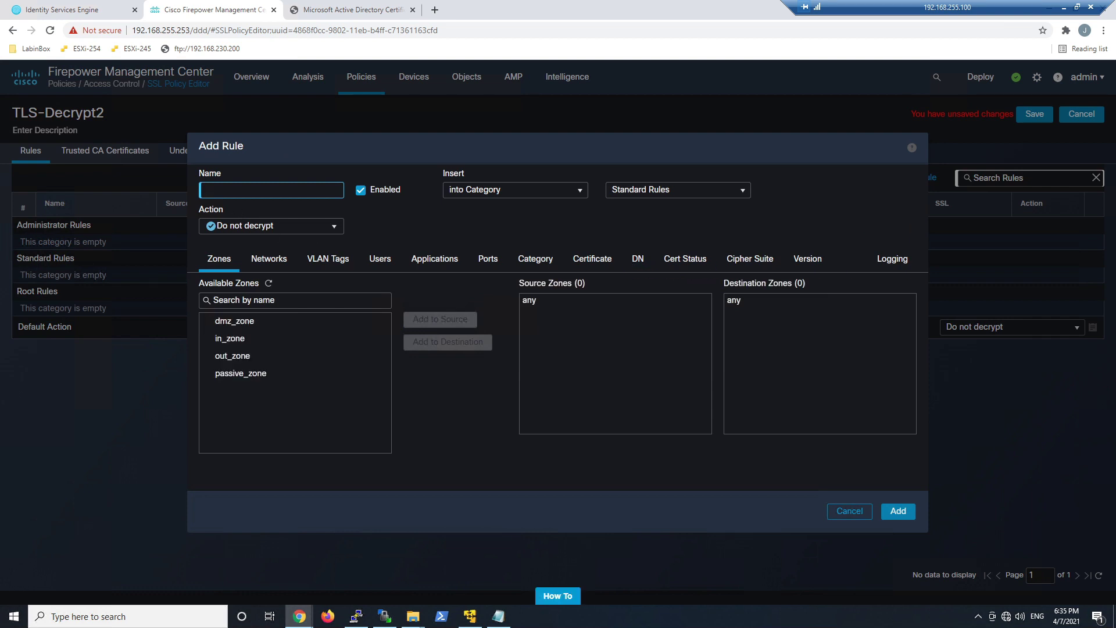
{"action": "type", "text": "No-Decrypt-FinanceHealth"}
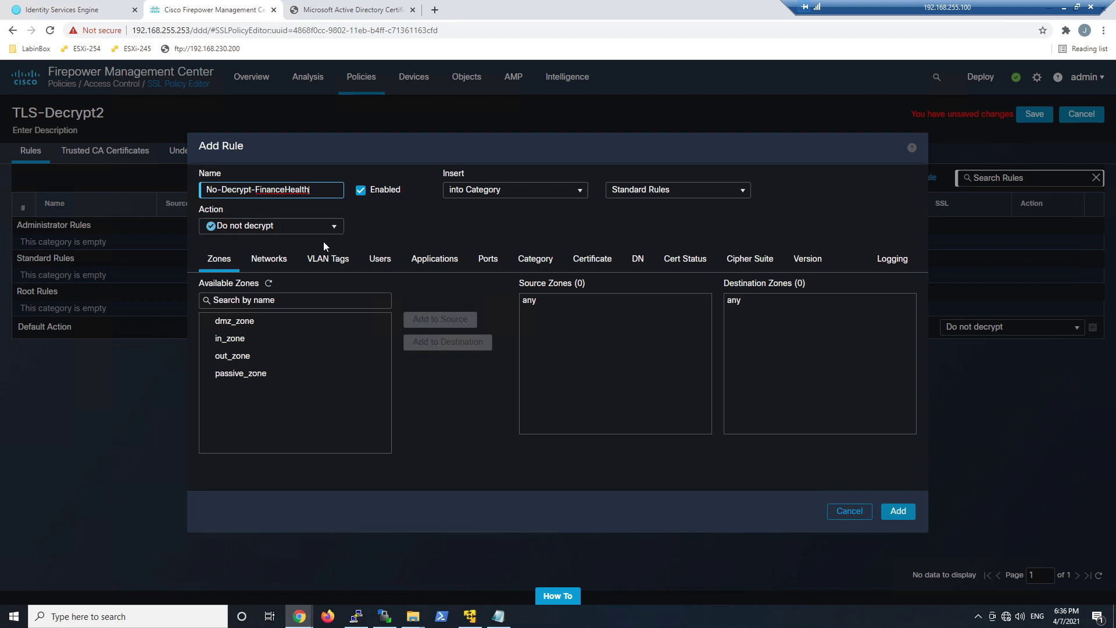
{"action": "left_click", "coordinate": [544, 267]}
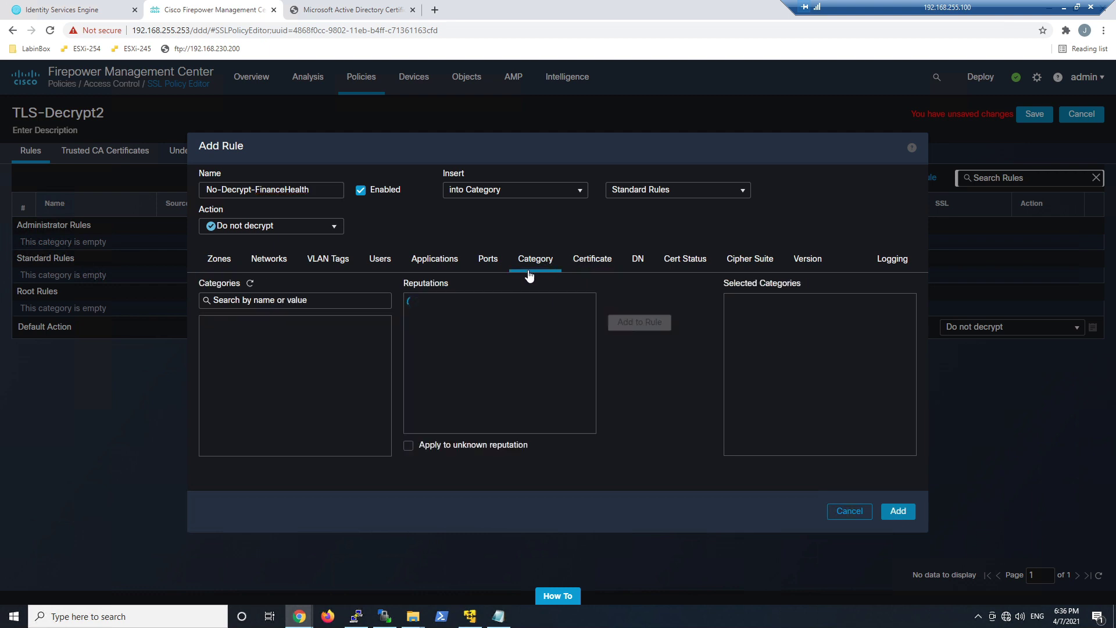
{"action": "left_click", "coordinate": [314, 300]}
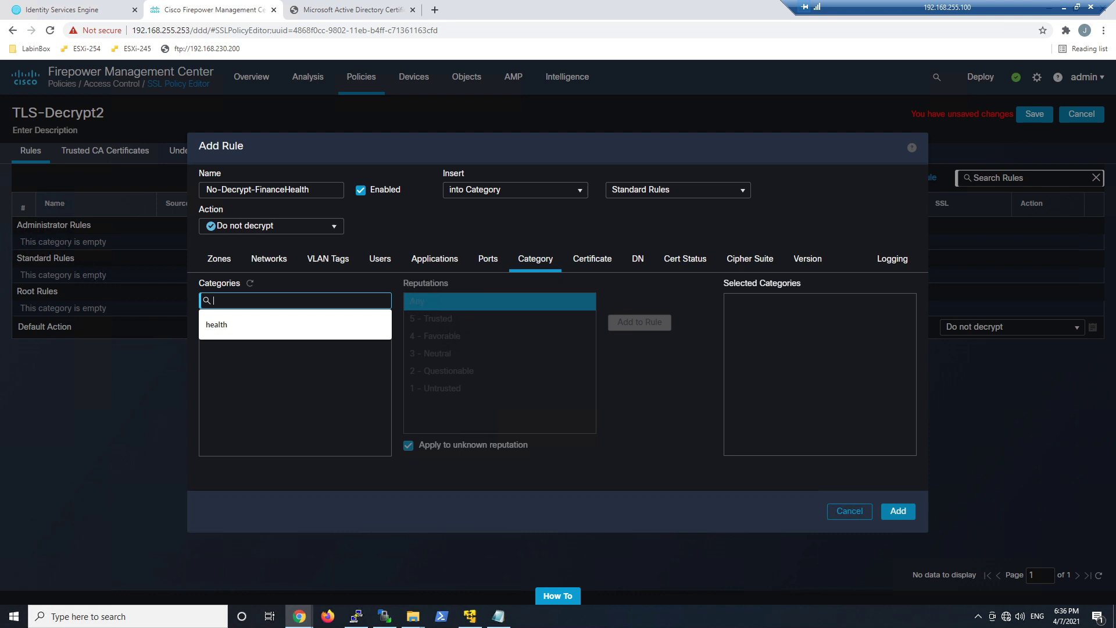
{"action": "left_click", "coordinate": [286, 324]}
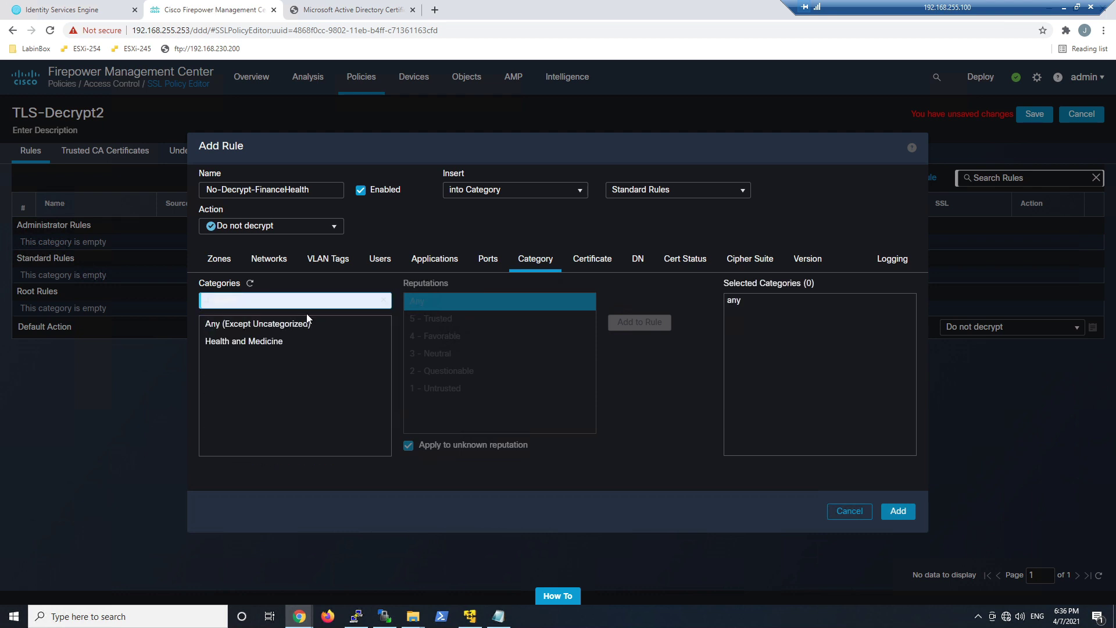
{"action": "left_click", "coordinate": [232, 343]}
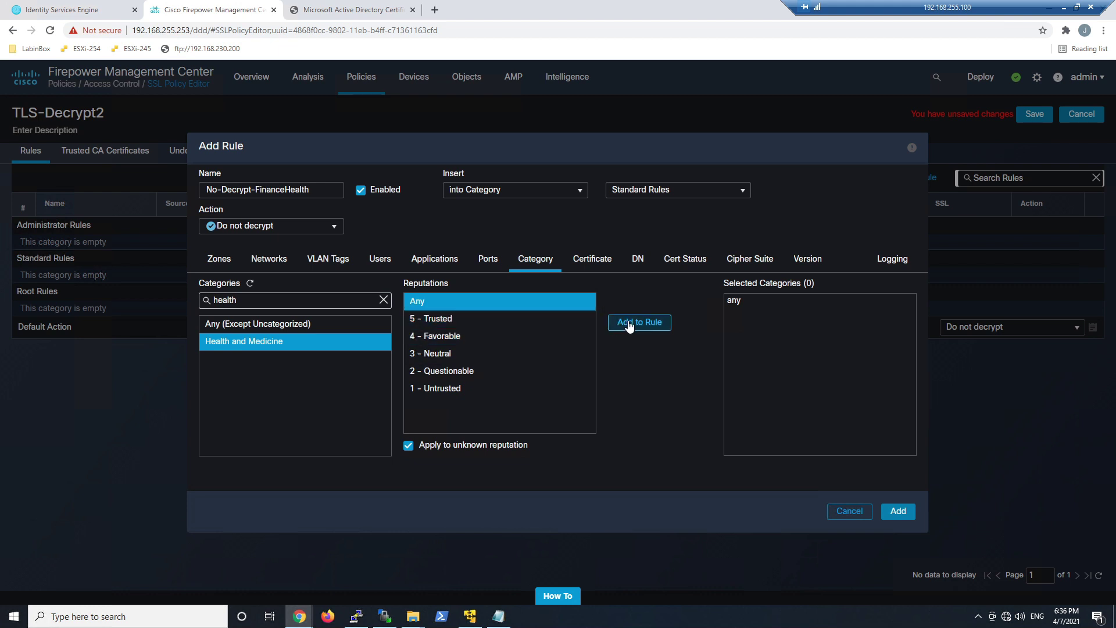
{"action": "left_click", "coordinate": [632, 324]}
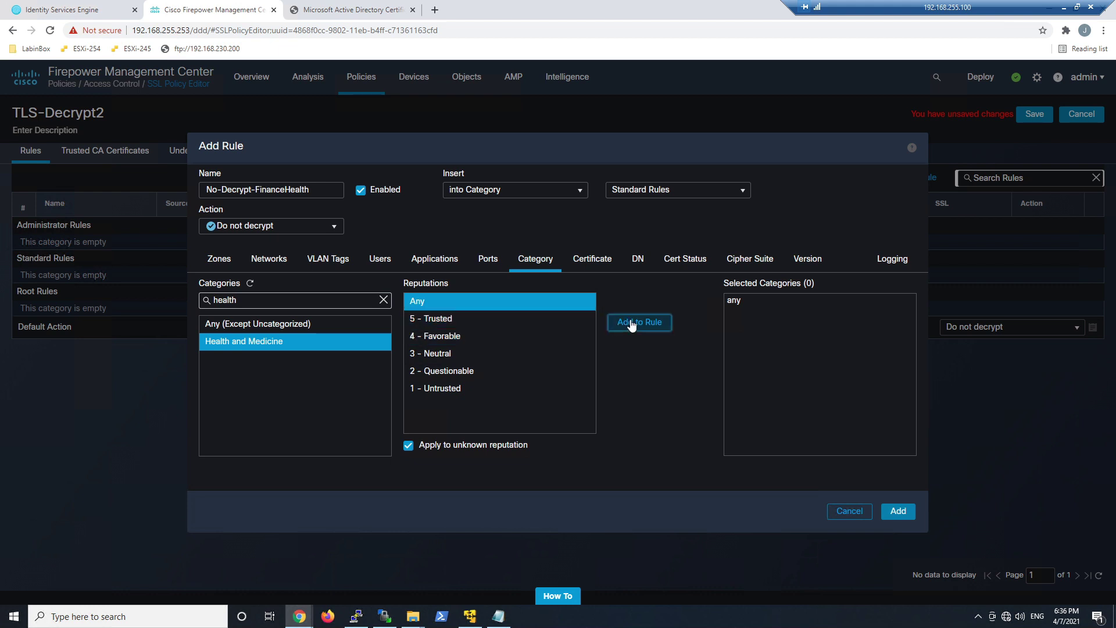
Step: Add the Finance category, enable Log at End of Connection, and save the rule
{"action": "left_click_drag", "start_coordinate": [262, 301], "coordinate": [150, 300]}
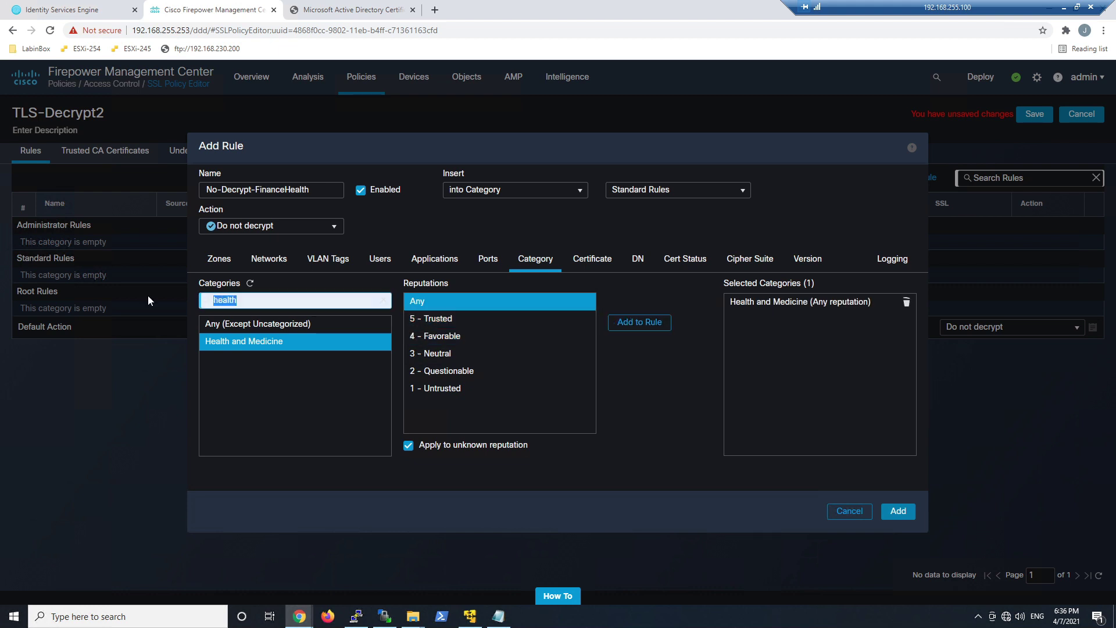
{"action": "type", "text": "finance"}
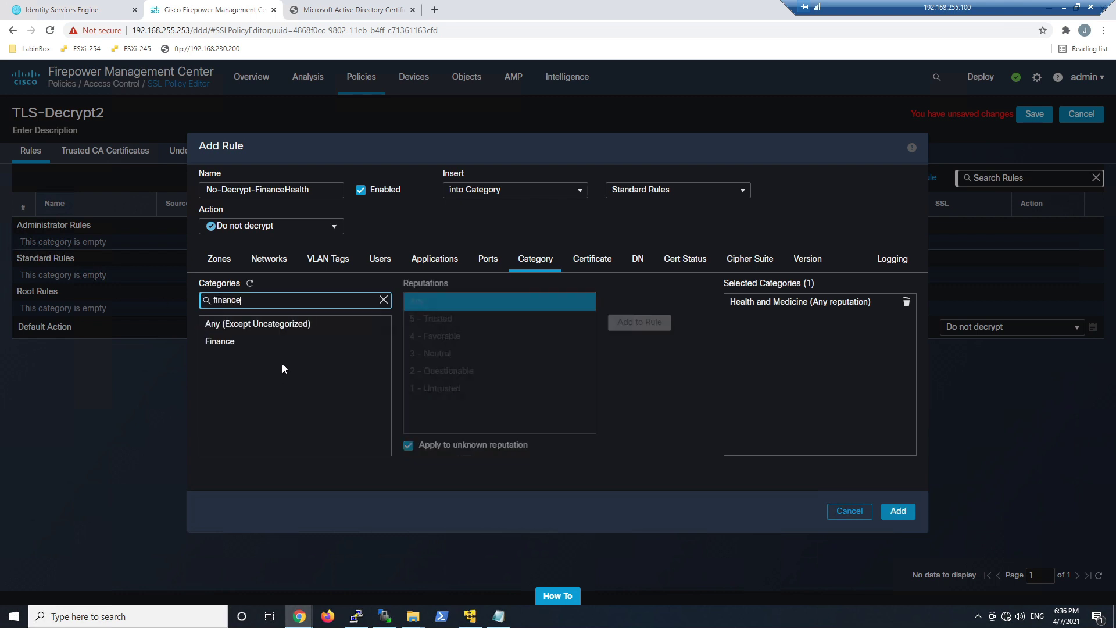
{"action": "left_click", "coordinate": [242, 343]}
{"action": "left_click", "coordinate": [642, 322]}
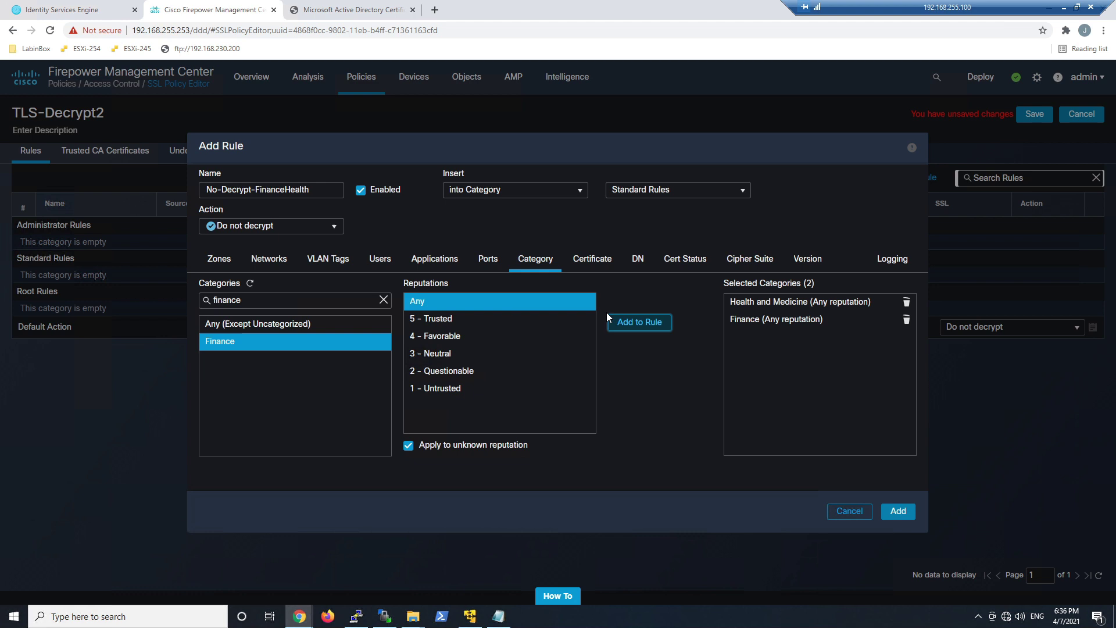
{"action": "left_click", "coordinate": [894, 272]}
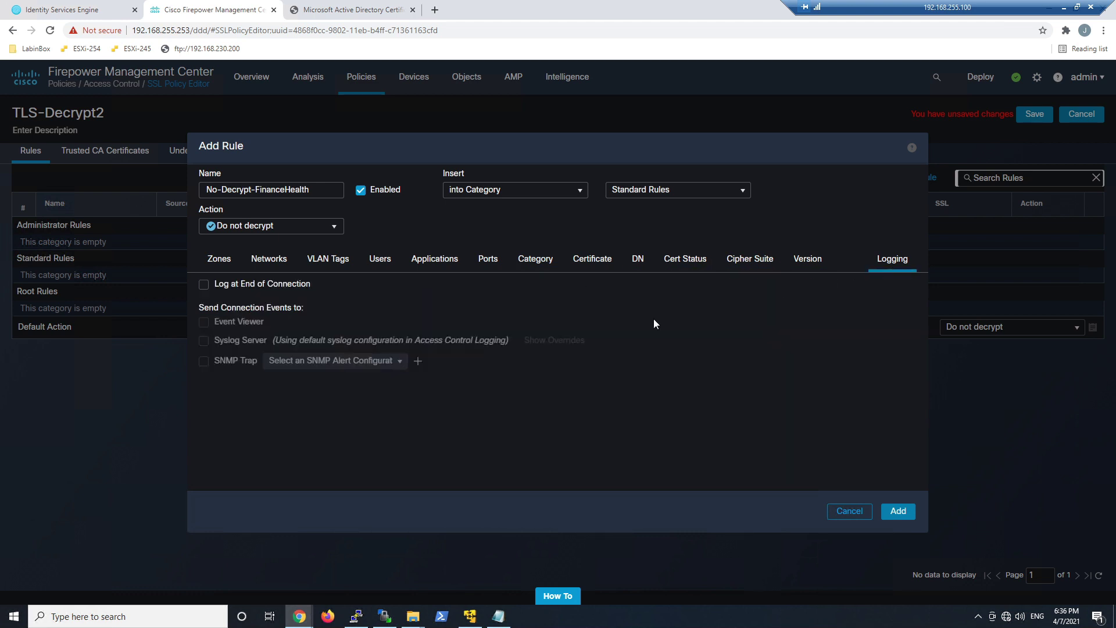
{"action": "left_click", "coordinate": [261, 288]}
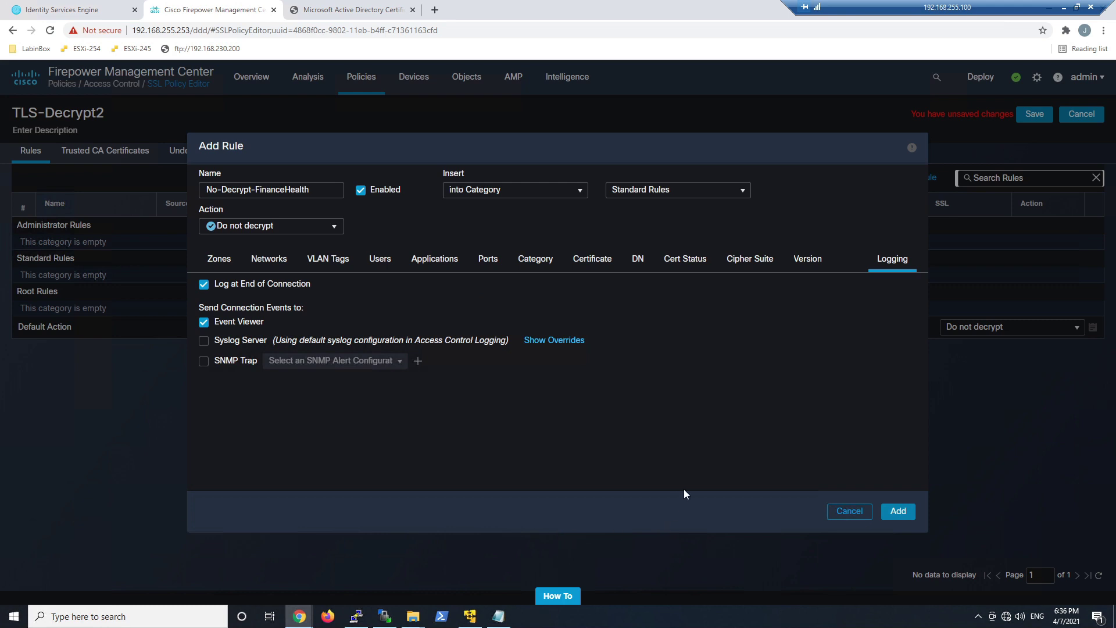
{"action": "left_click", "coordinate": [899, 512]}
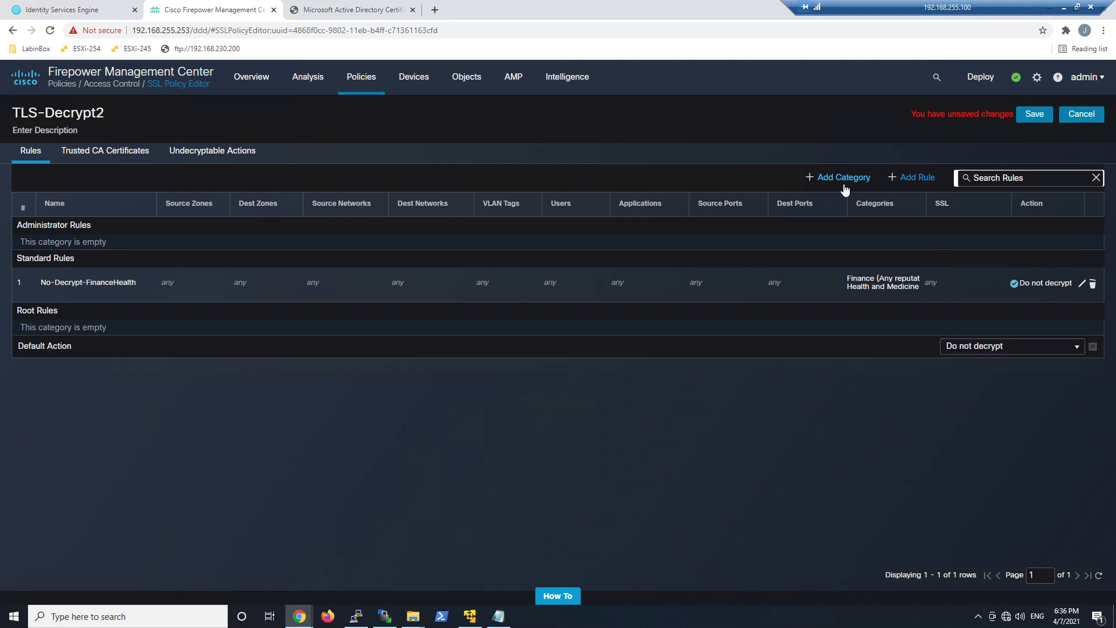
Step: Create rule TLS-PITM-Decrypt with action Decrypt - Resign using the MS-SUB-CA2 certificate
{"action": "left_click", "coordinate": [917, 184]}
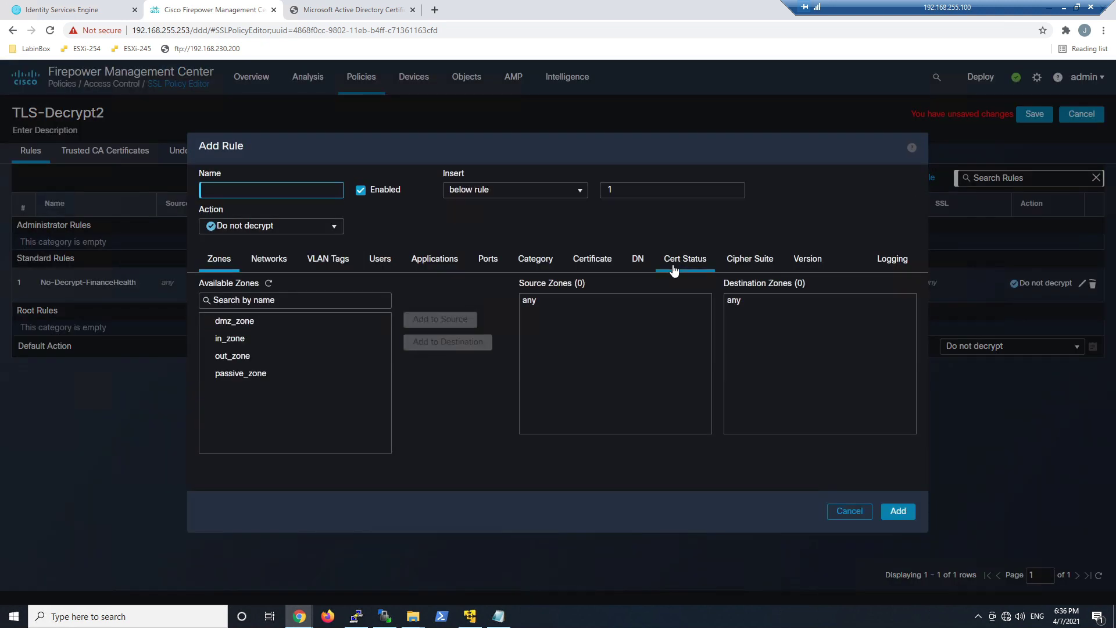
{"action": "type", "text": "TLS"}
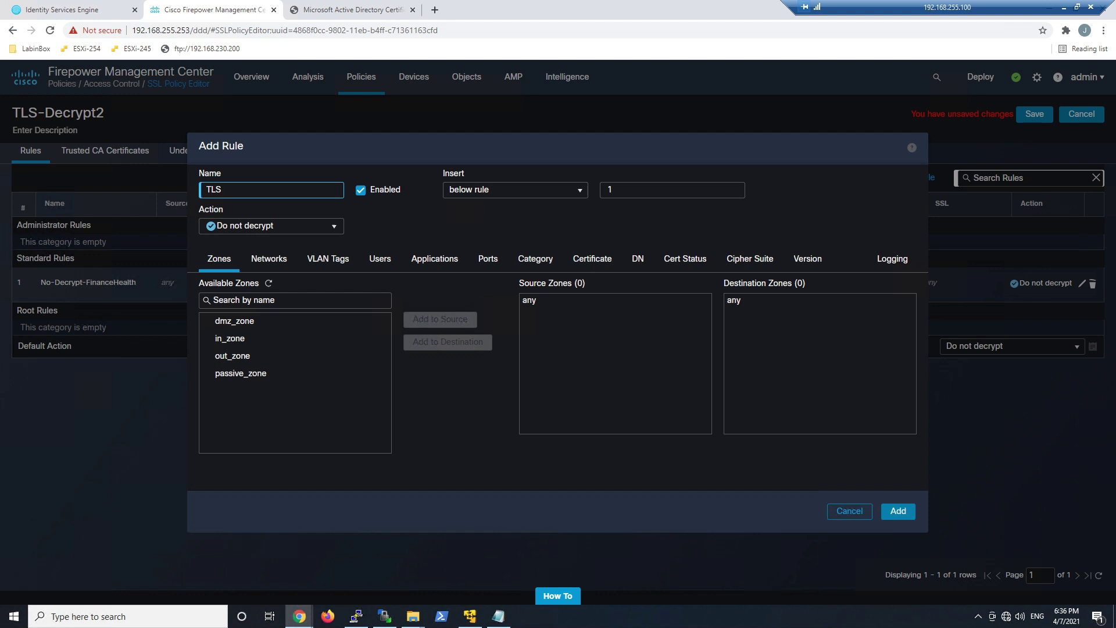
{"action": "type", "text": "-PITM-Decrypt"}
{"action": "left_click", "coordinate": [280, 228]}
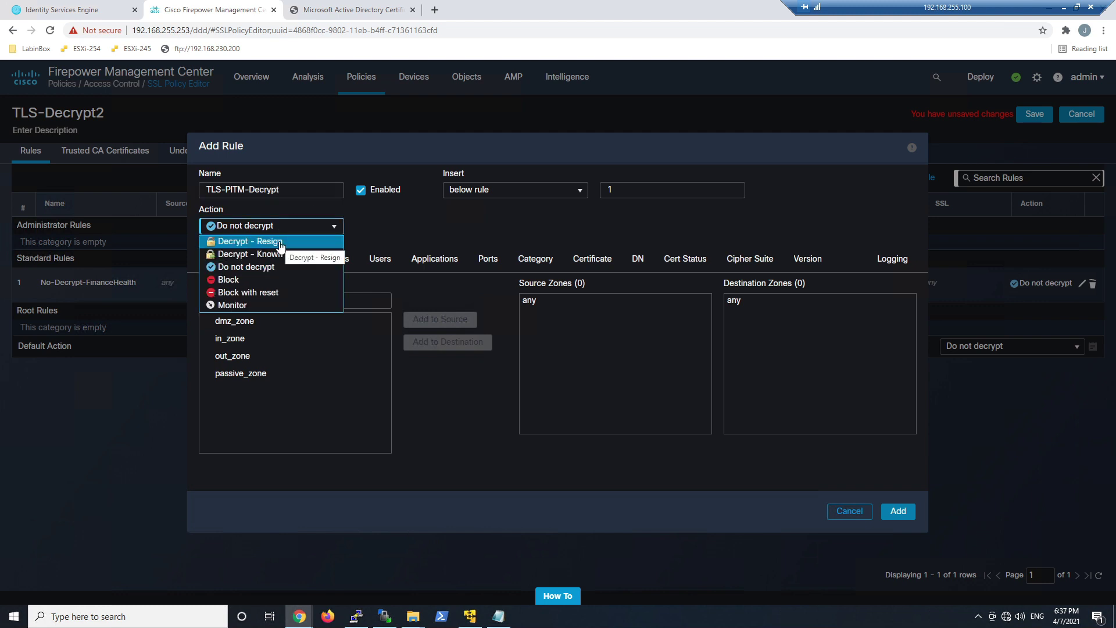
{"action": "left_click", "coordinate": [279, 242]}
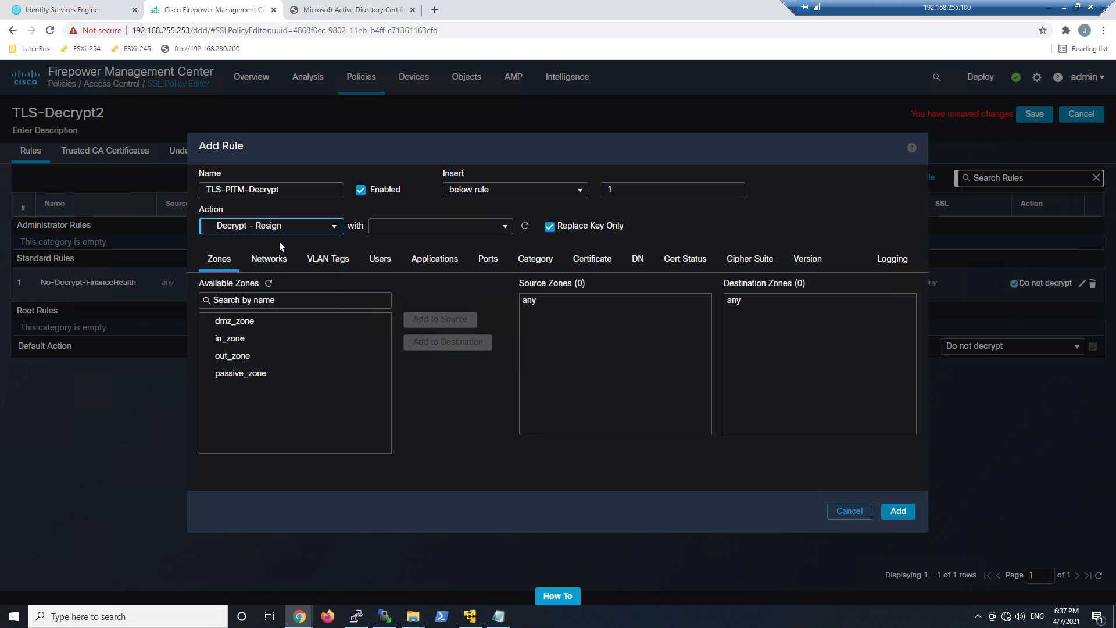
{"action": "left_click", "coordinate": [436, 232]}
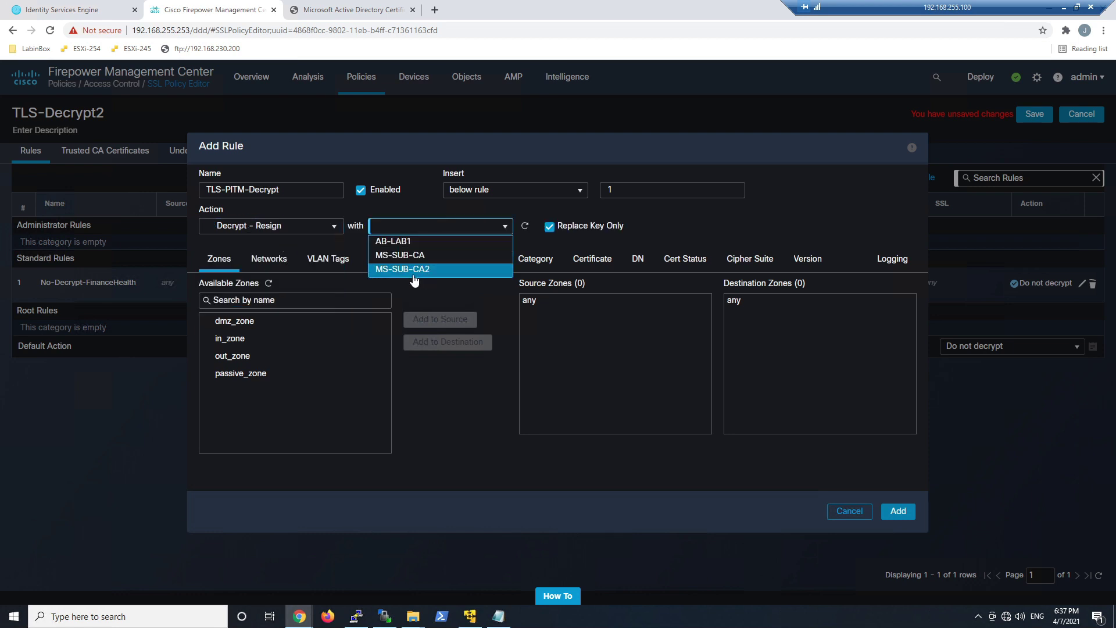
{"action": "left_click", "coordinate": [409, 274]}
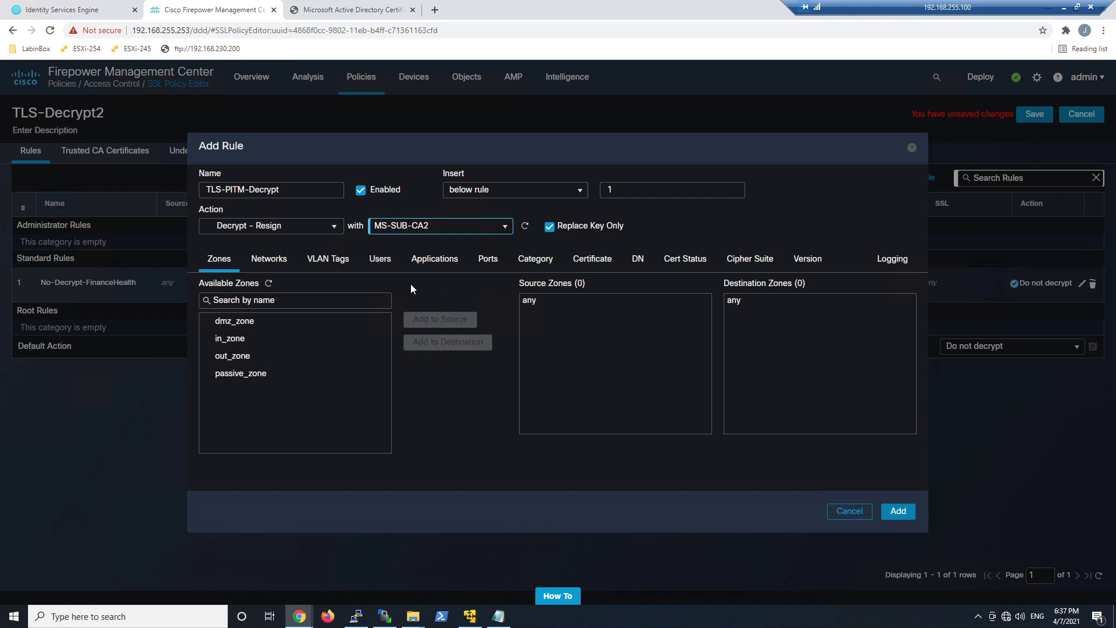
Step: Set source zone in_zone and destination zone out_zone, log at end of connection, and add the rule
{"action": "left_click", "coordinate": [289, 343]}
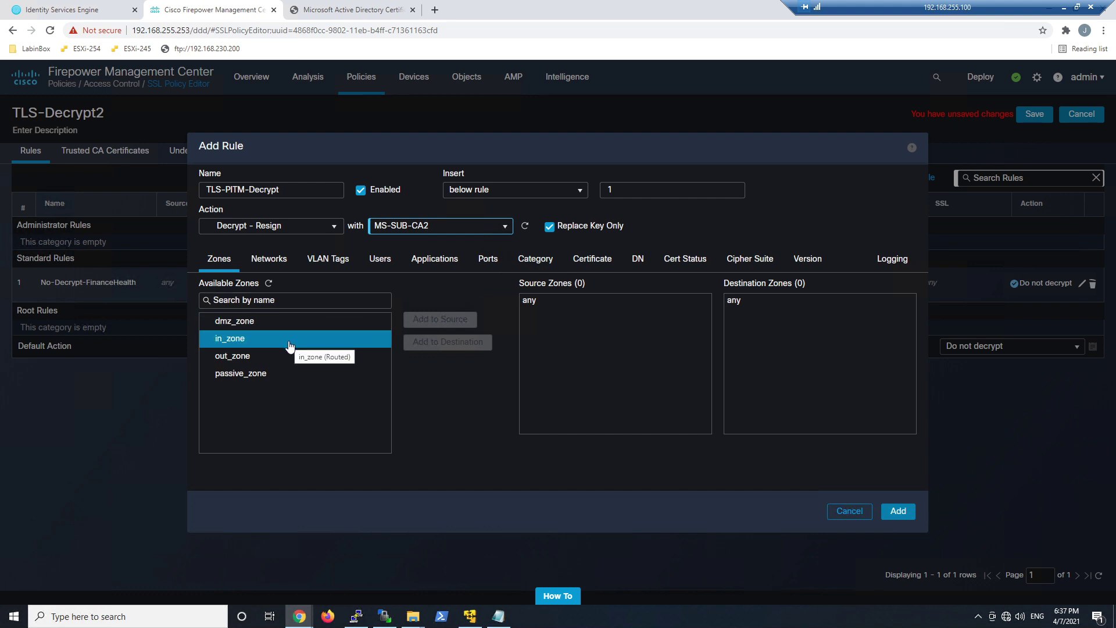
{"action": "left_click", "coordinate": [414, 319]}
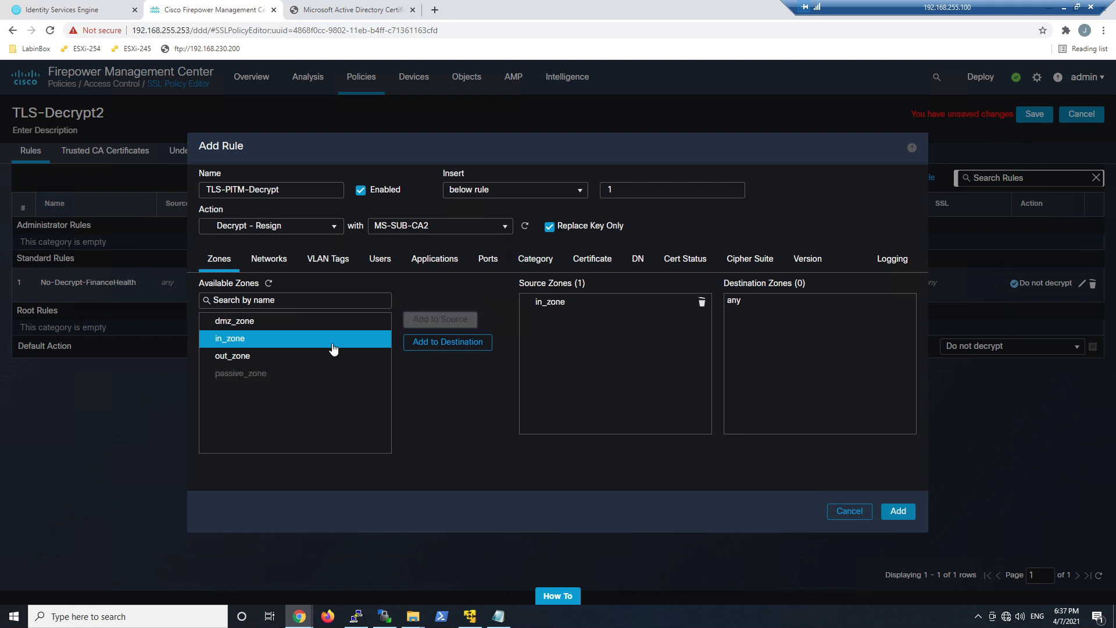
{"action": "left_click", "coordinate": [368, 352]}
{"action": "left_click", "coordinate": [421, 342]}
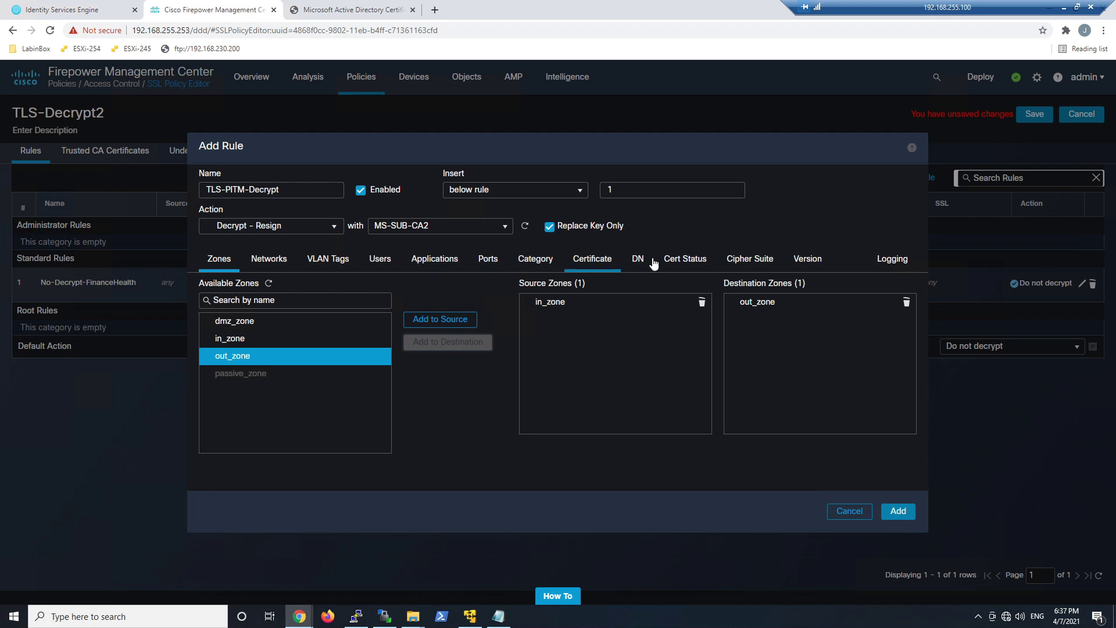
{"action": "left_click", "coordinate": [890, 263]}
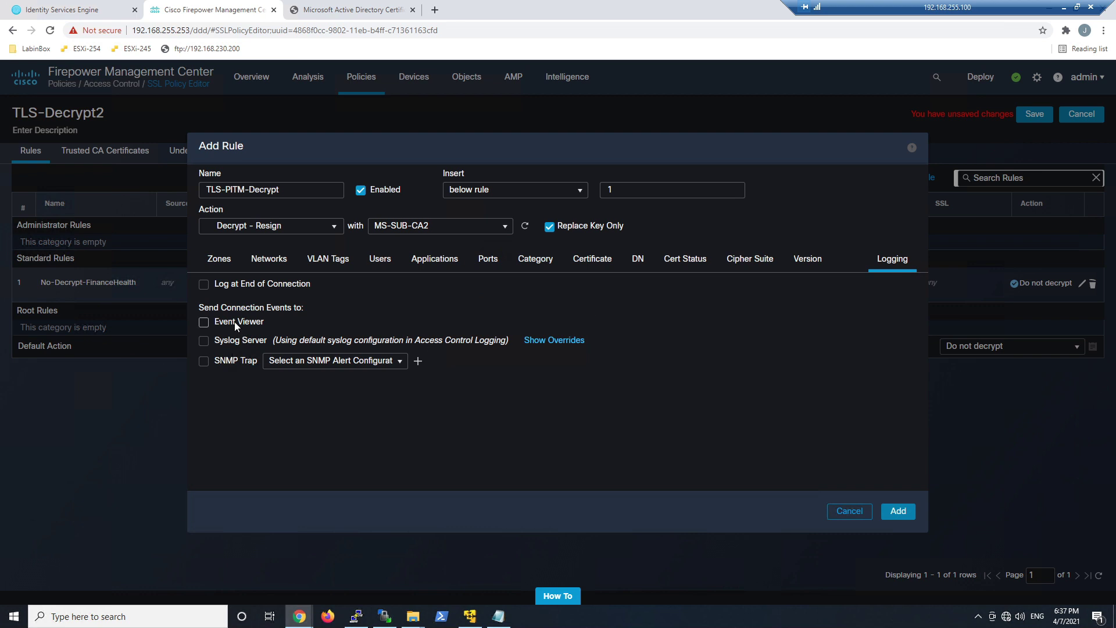
{"action": "left_click", "coordinate": [205, 285]}
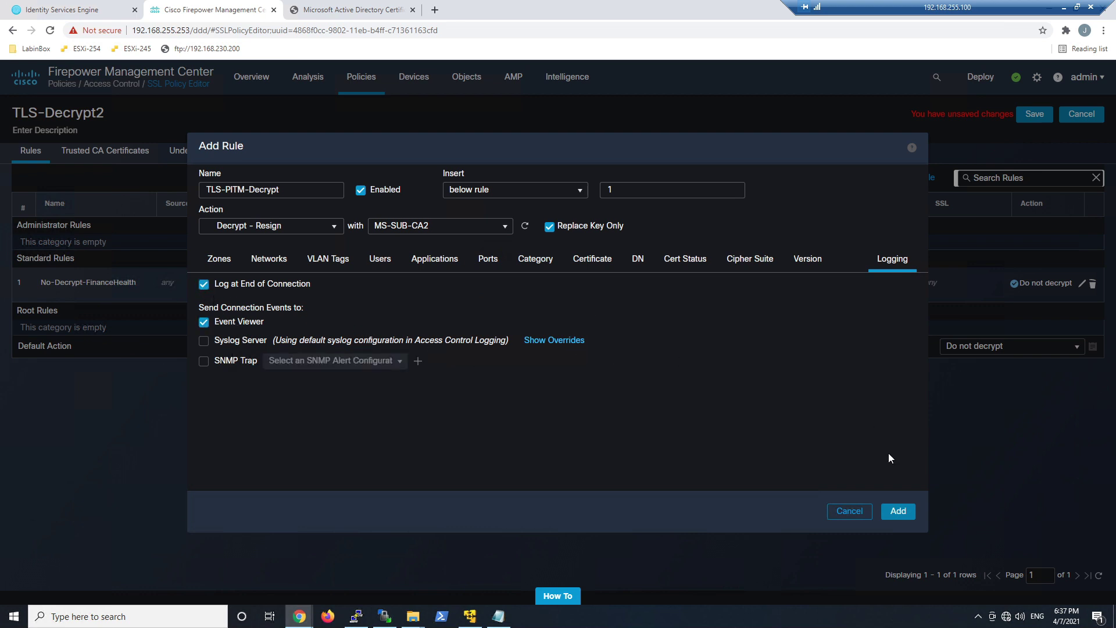
{"action": "left_click", "coordinate": [896, 509]}
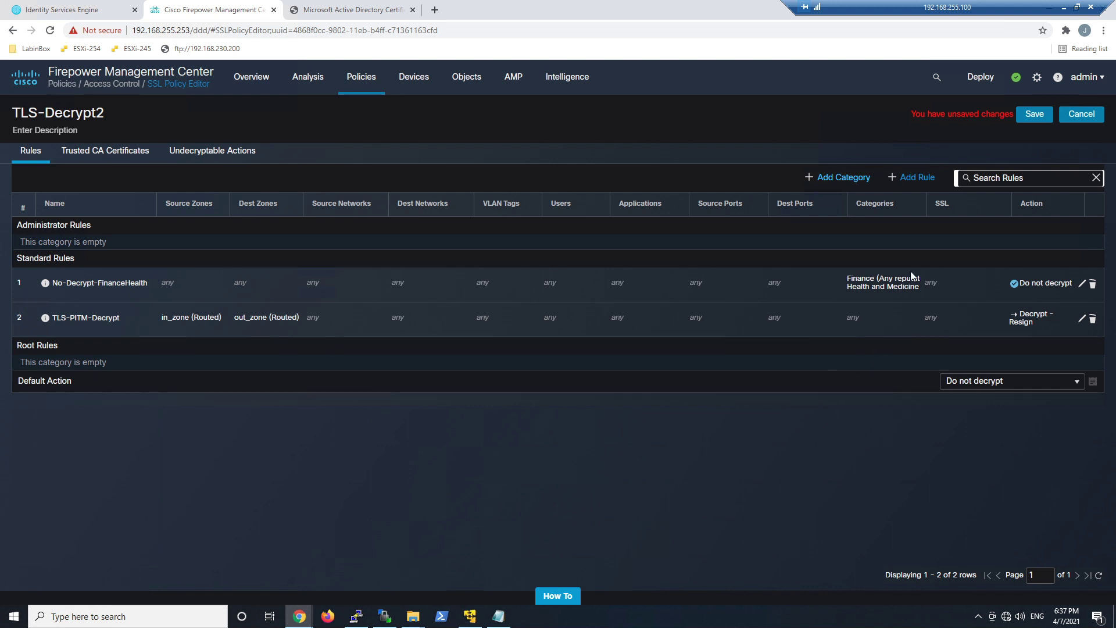
Step: Start a new rule named No-Decrypt-CiscoEAMP for in_zone to out_zone traffic
{"action": "left_click", "coordinate": [916, 178]}
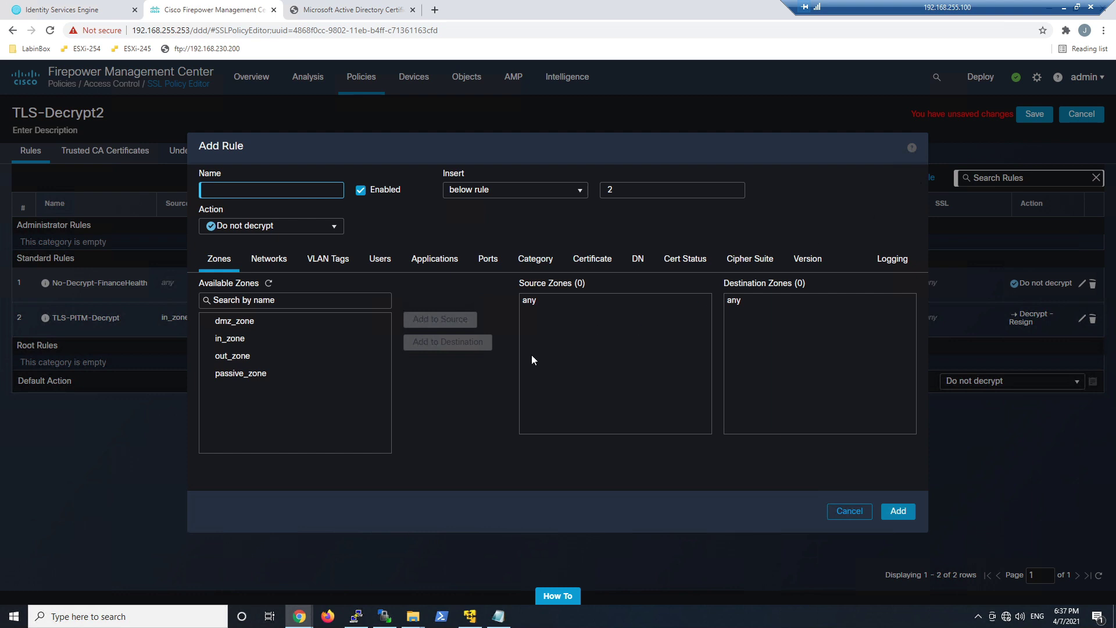
{"action": "left_click", "coordinate": [235, 344]}
{"action": "left_click", "coordinate": [443, 319]}
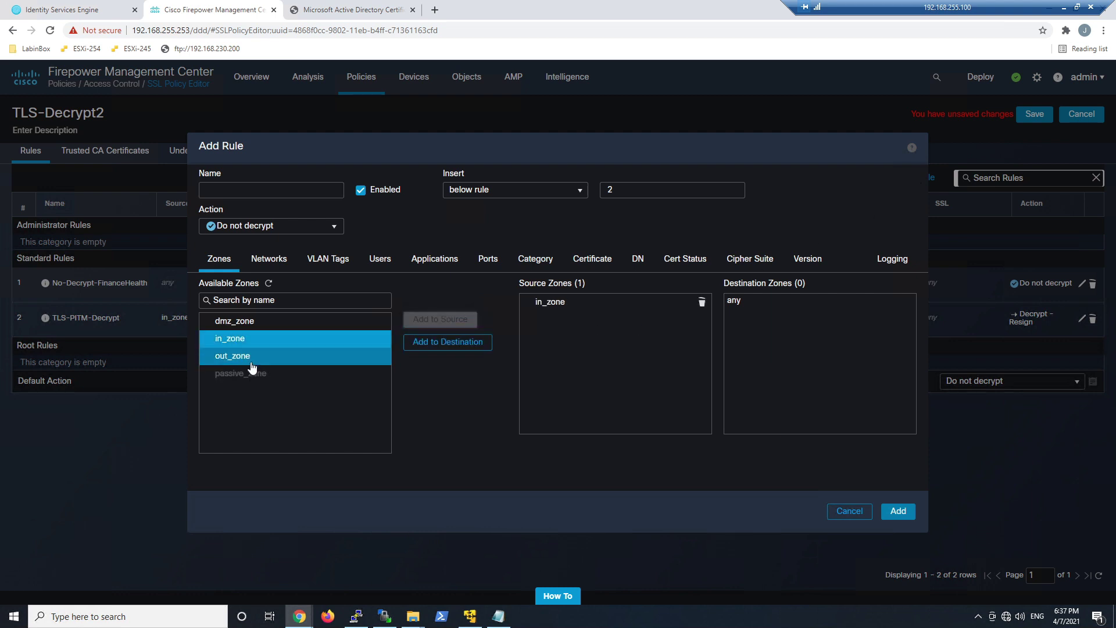
{"action": "left_click", "coordinate": [251, 357]}
{"action": "left_click", "coordinate": [448, 342]}
{"action": "left_click", "coordinate": [271, 190]}
{"action": "type", "text": "No-"}
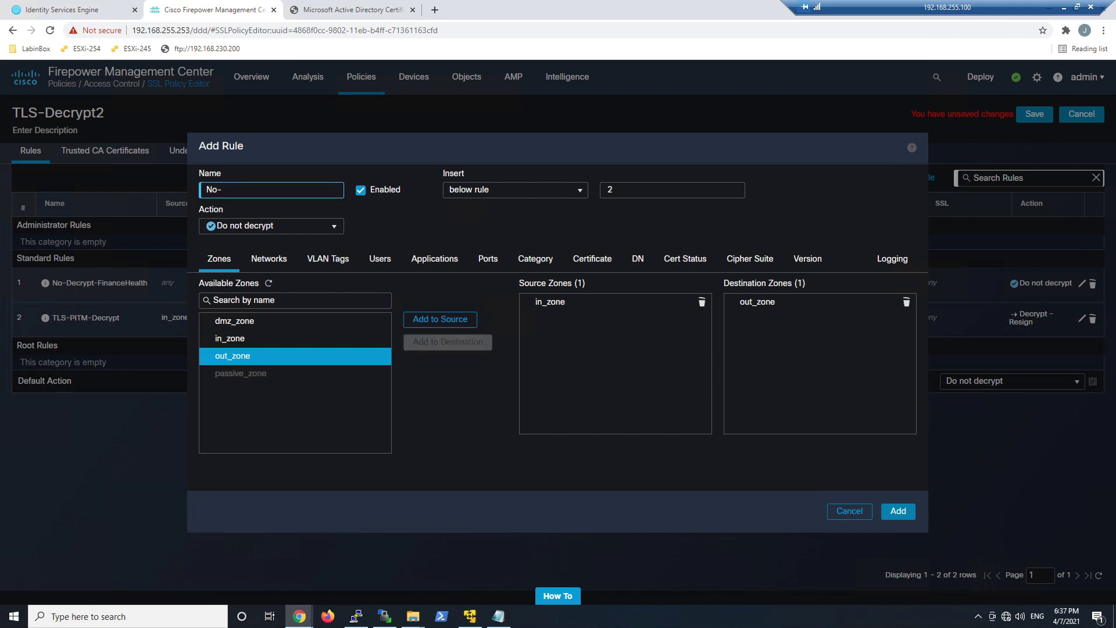
{"action": "type", "text": "Decrypt-CiscoEAMP"}
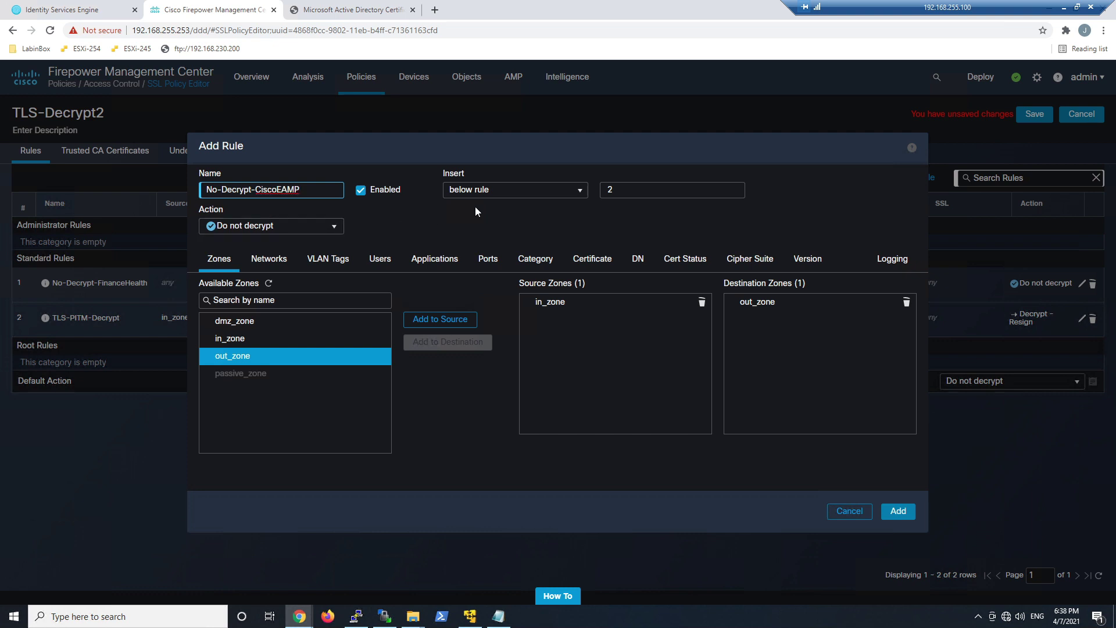
Step: Position the new rule above rule 1
{"action": "left_click", "coordinate": [570, 196]}
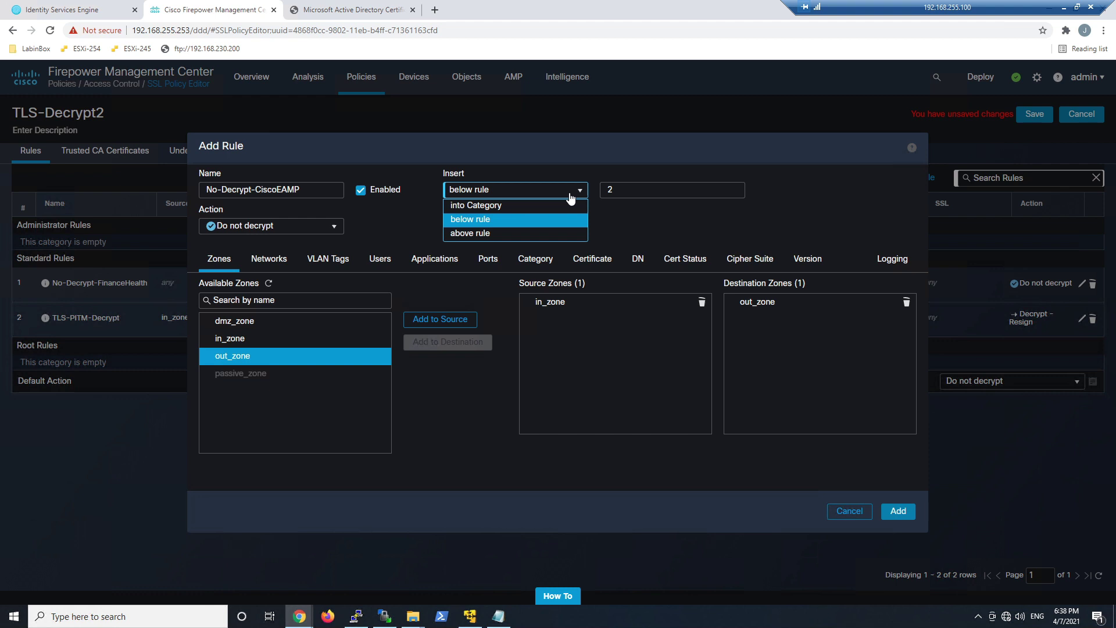
{"action": "left_click", "coordinate": [483, 234]}
{"action": "left_click", "coordinate": [610, 190]}
{"action": "key", "text": "BackSpace"}
{"action": "type", "text": "1"}
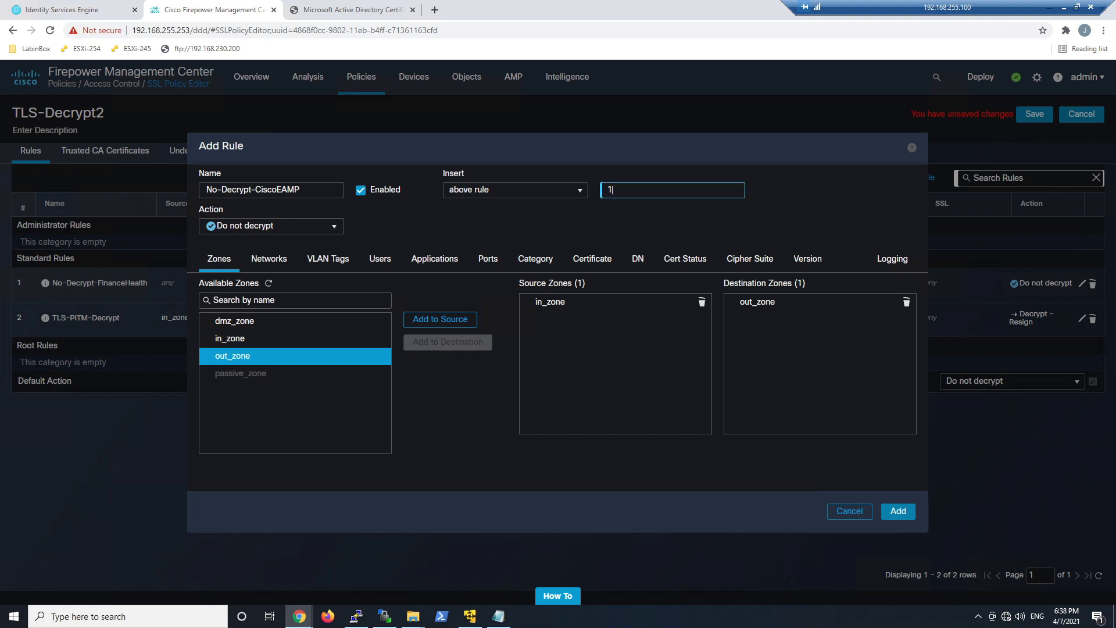
{"action": "left_click", "coordinate": [753, 204]}
Step: Add the FireAMP application to the rule's conditions
{"action": "left_click", "coordinate": [429, 268]}
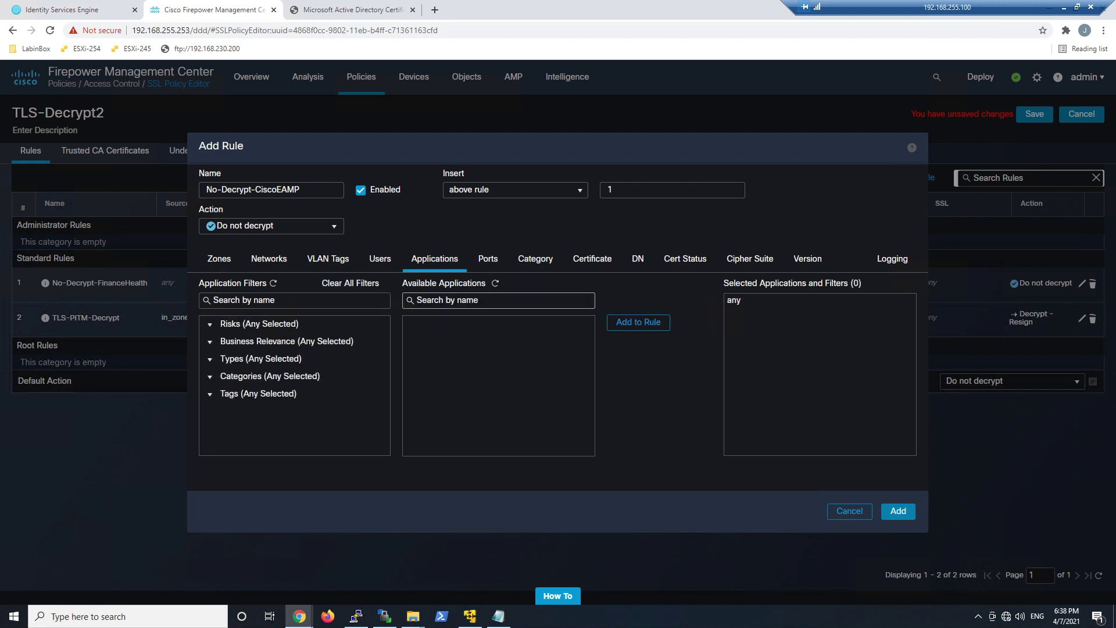
{"action": "left_click", "coordinate": [442, 301]}
{"action": "type", "text": "fiream"}
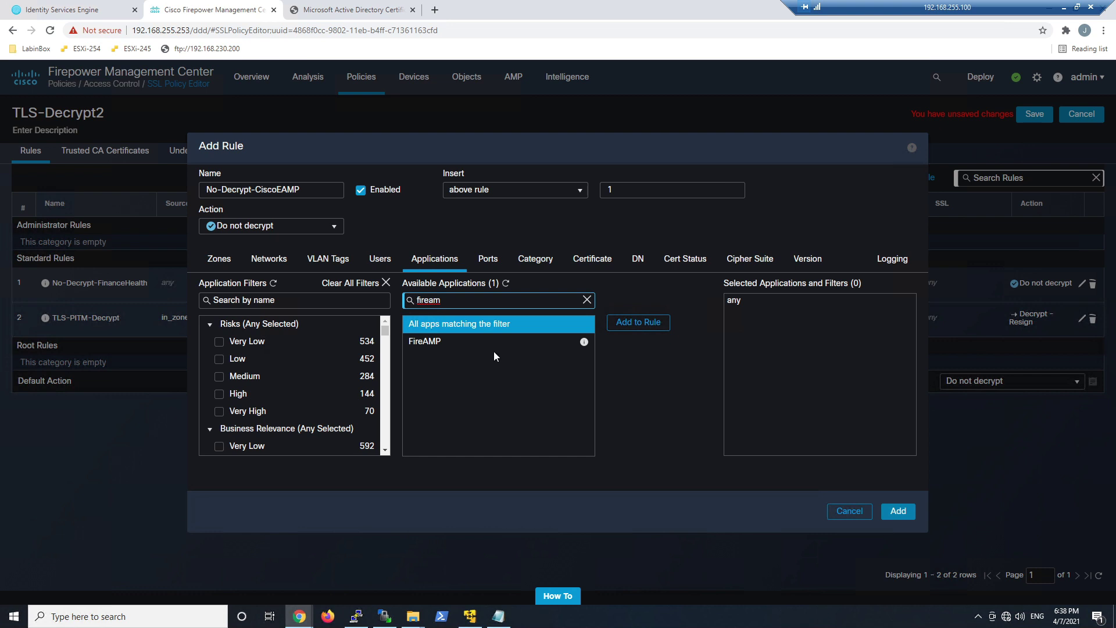
{"action": "left_click", "coordinate": [494, 344]}
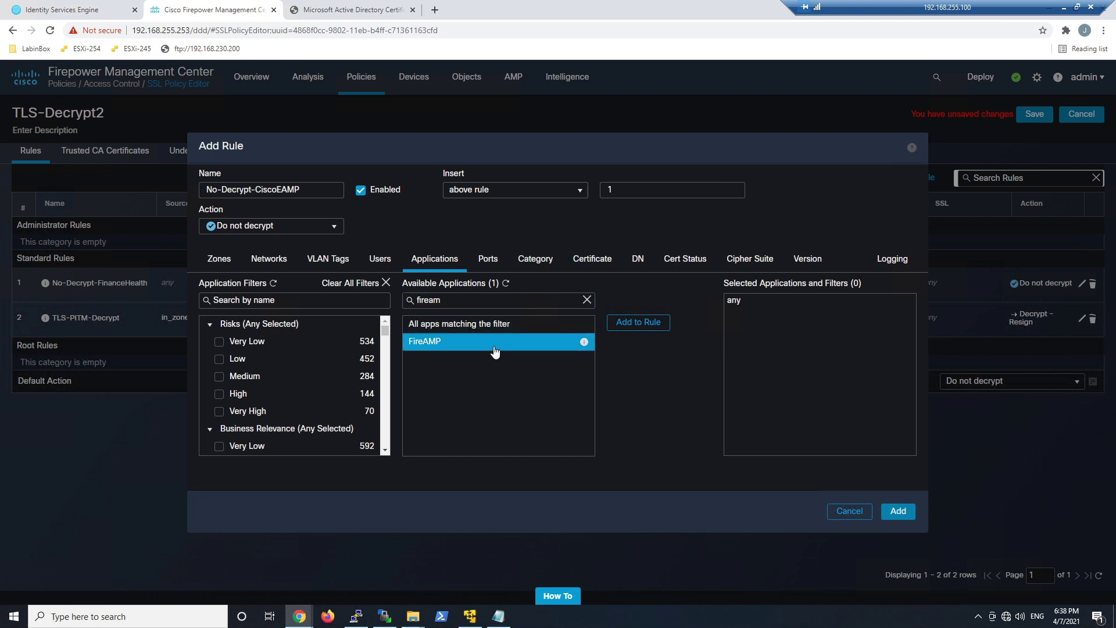
{"action": "left_click", "coordinate": [644, 322]}
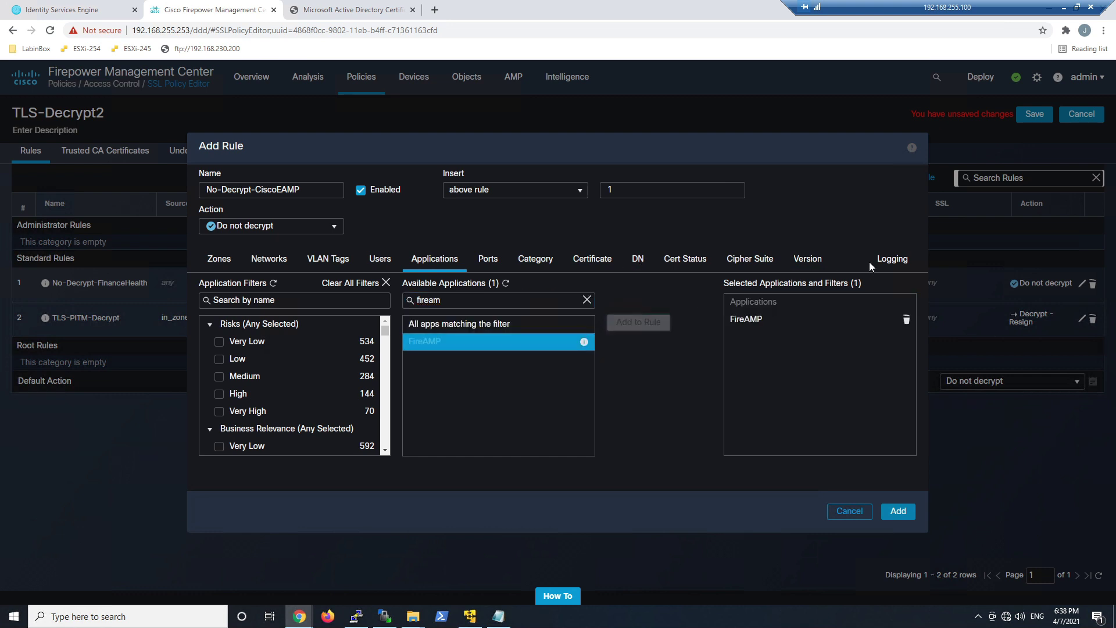
Step: Log at end of connection, add the rule, and save the TLS-Decrypt2 policy
{"action": "left_click", "coordinate": [892, 259]}
{"action": "left_click", "coordinate": [248, 283]}
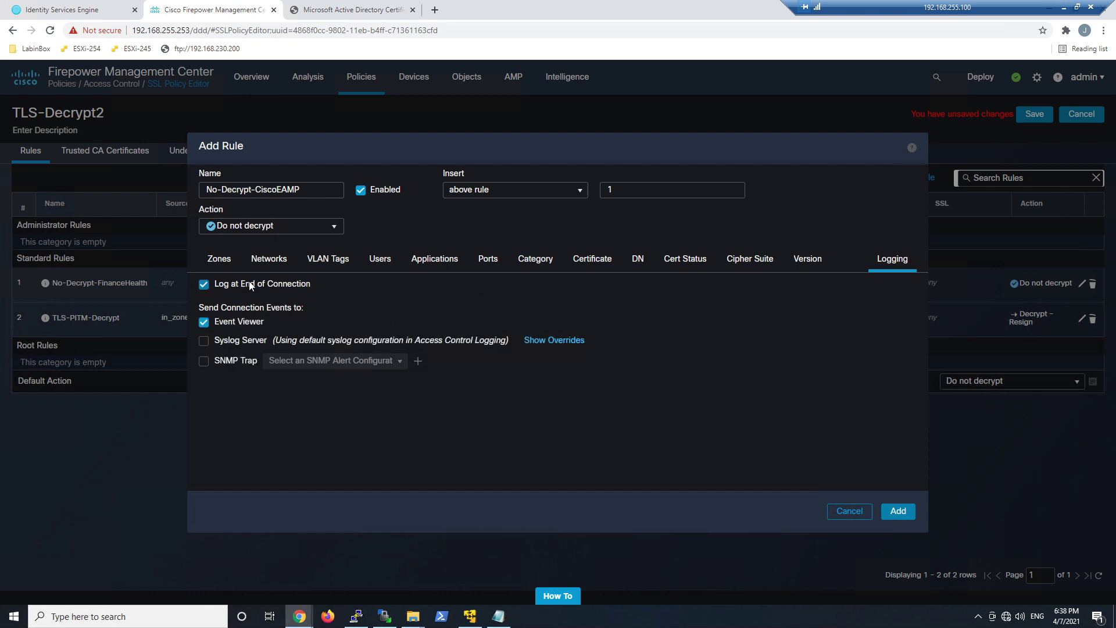
{"action": "left_click", "coordinate": [898, 512]}
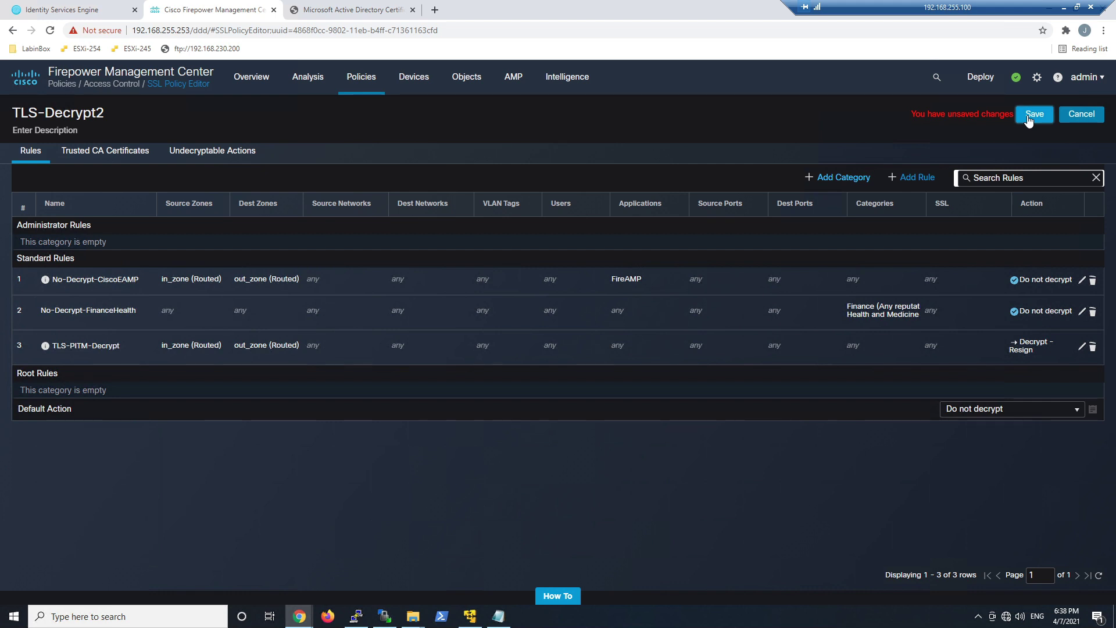
{"action": "left_click", "coordinate": [1029, 120]}
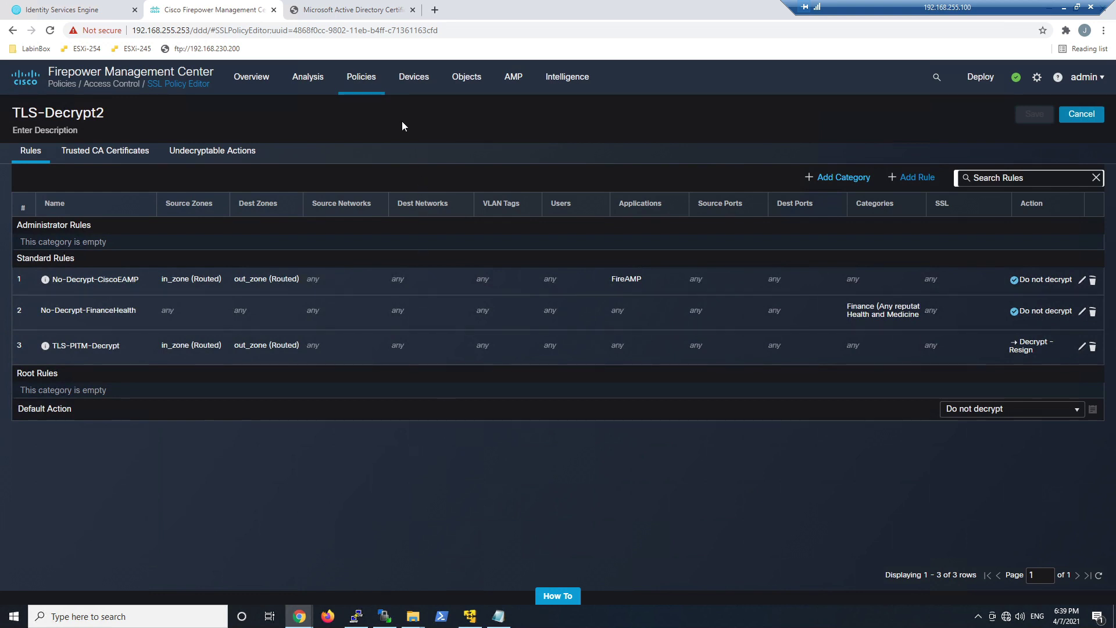
Step: Select TLS-Decrypt2 as Lab 1 Policy's SSL policy and save the access control policy
{"action": "mouse_move", "coordinate": [373, 85]}
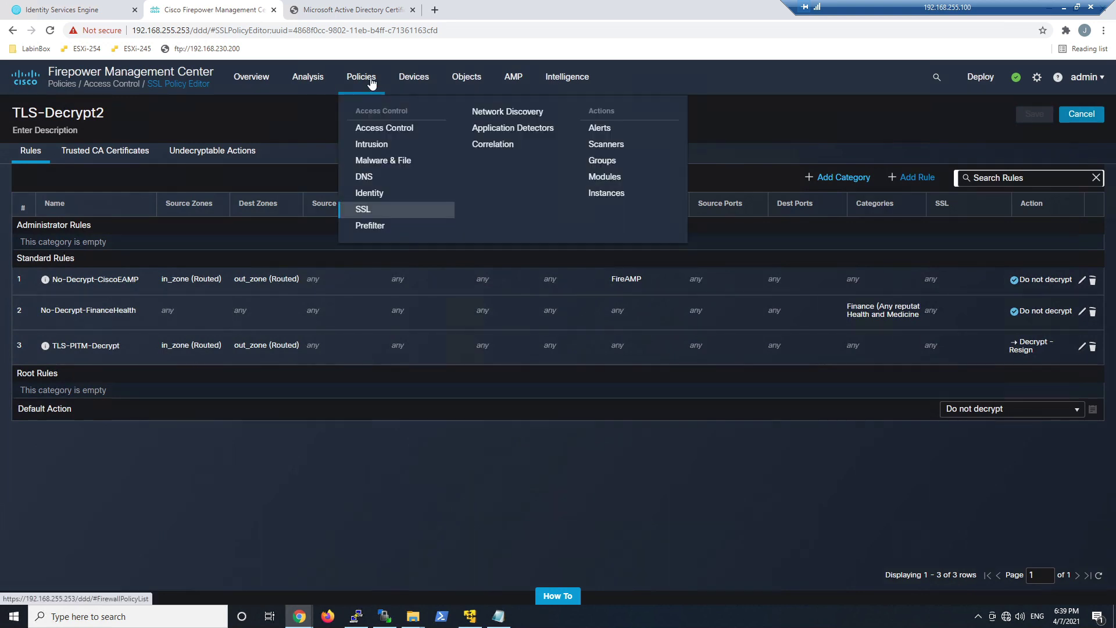
{"action": "left_click", "coordinate": [369, 124]}
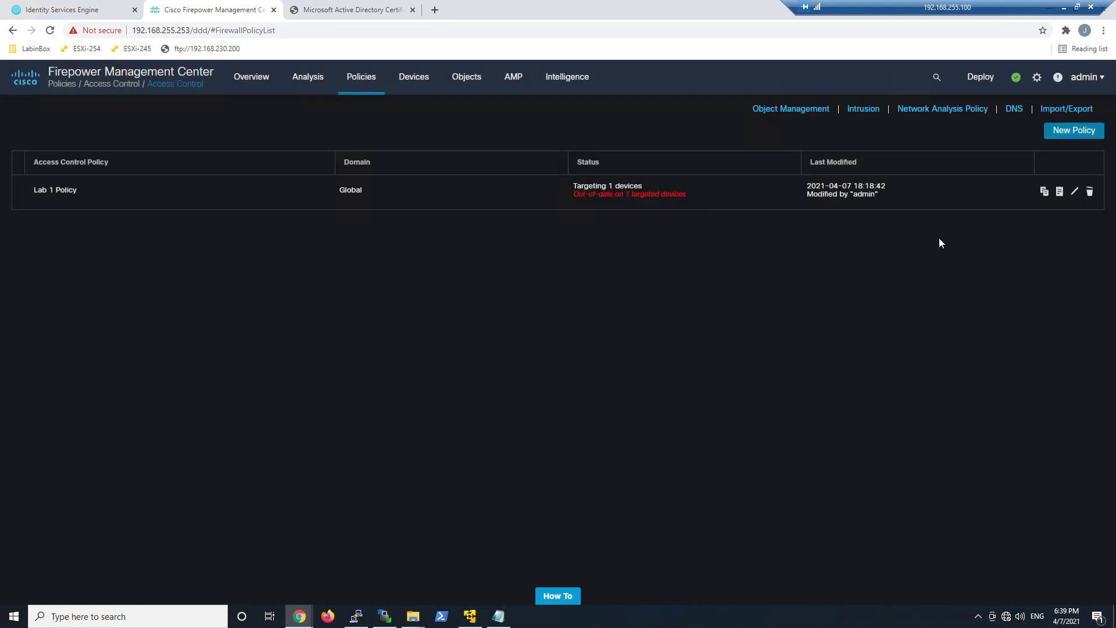
{"action": "left_click", "coordinate": [1074, 192]}
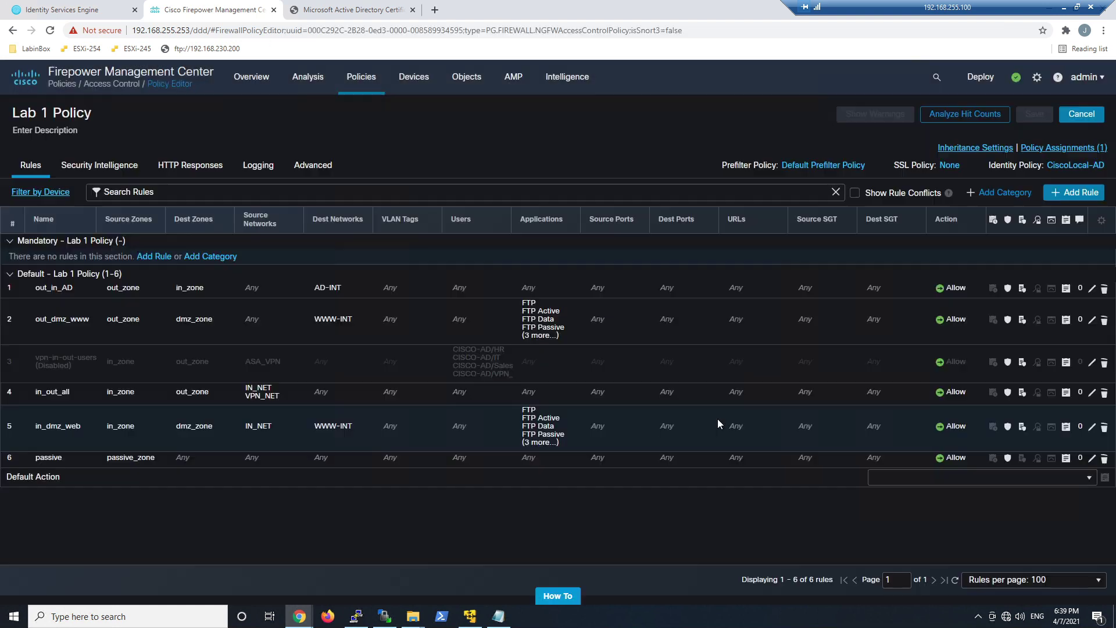
{"action": "left_click", "coordinate": [957, 167]}
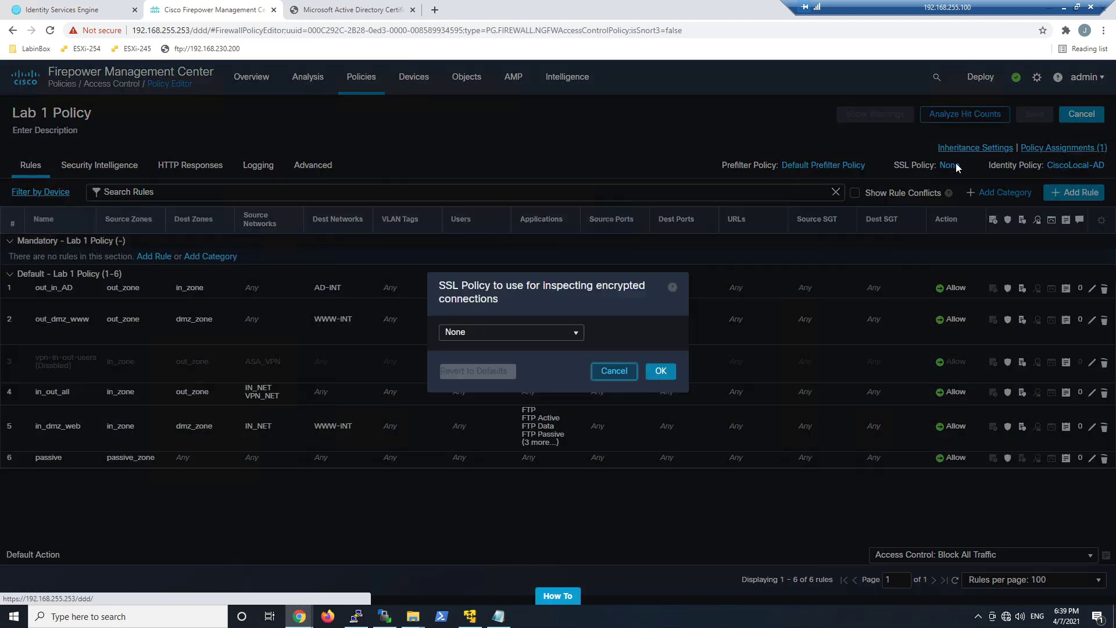
{"action": "left_click", "coordinate": [575, 343]}
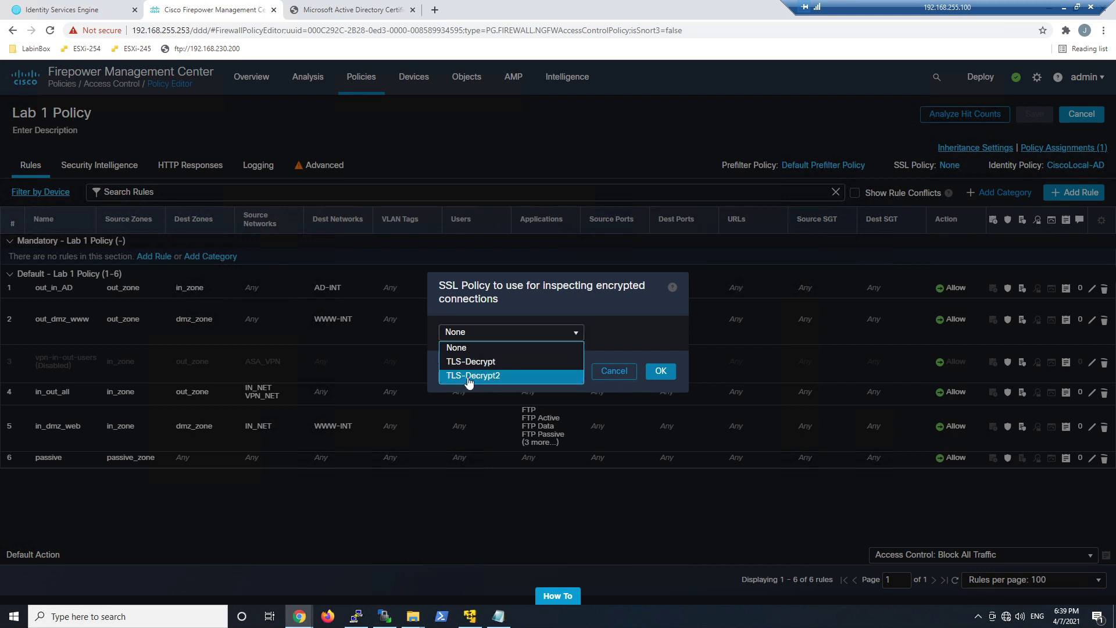
{"action": "left_click", "coordinate": [472, 374]}
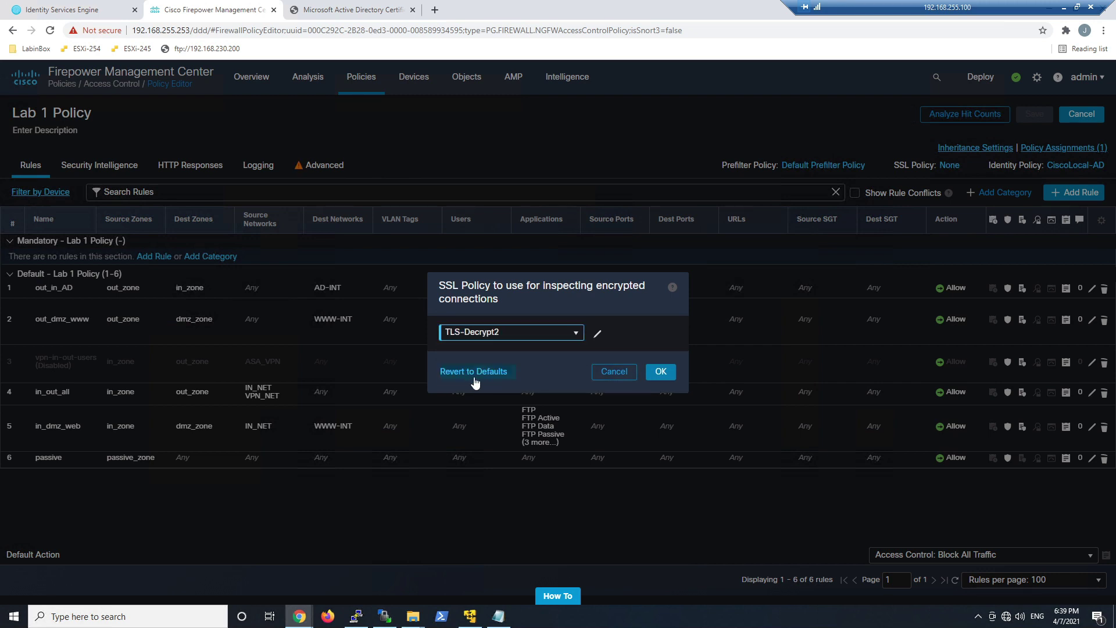
{"action": "left_click", "coordinate": [655, 370]}
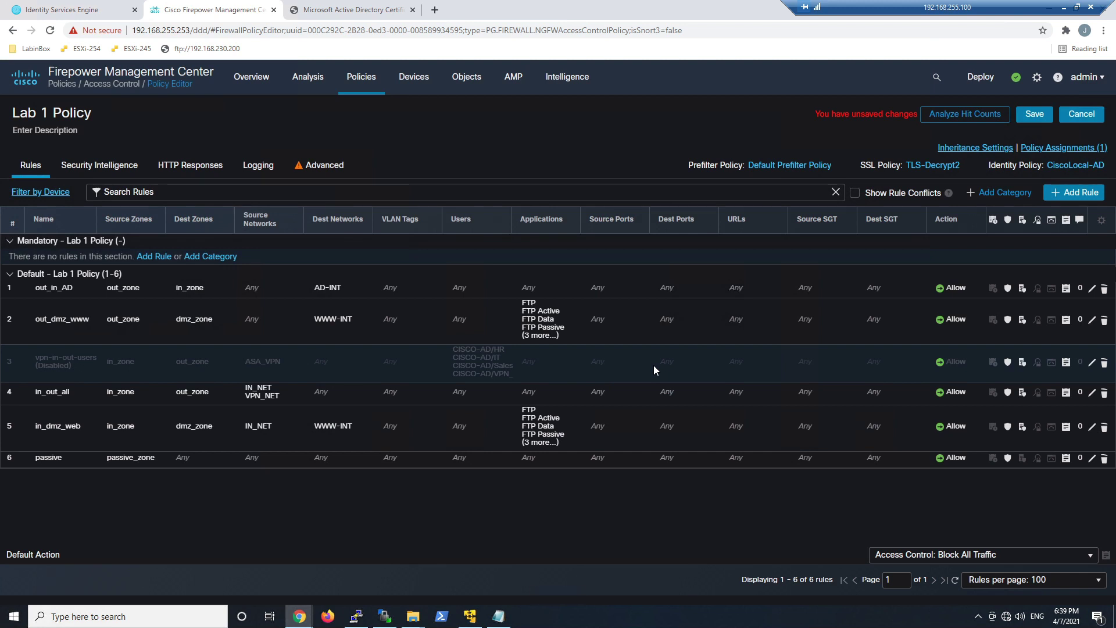
{"action": "left_click", "coordinate": [1027, 110]}
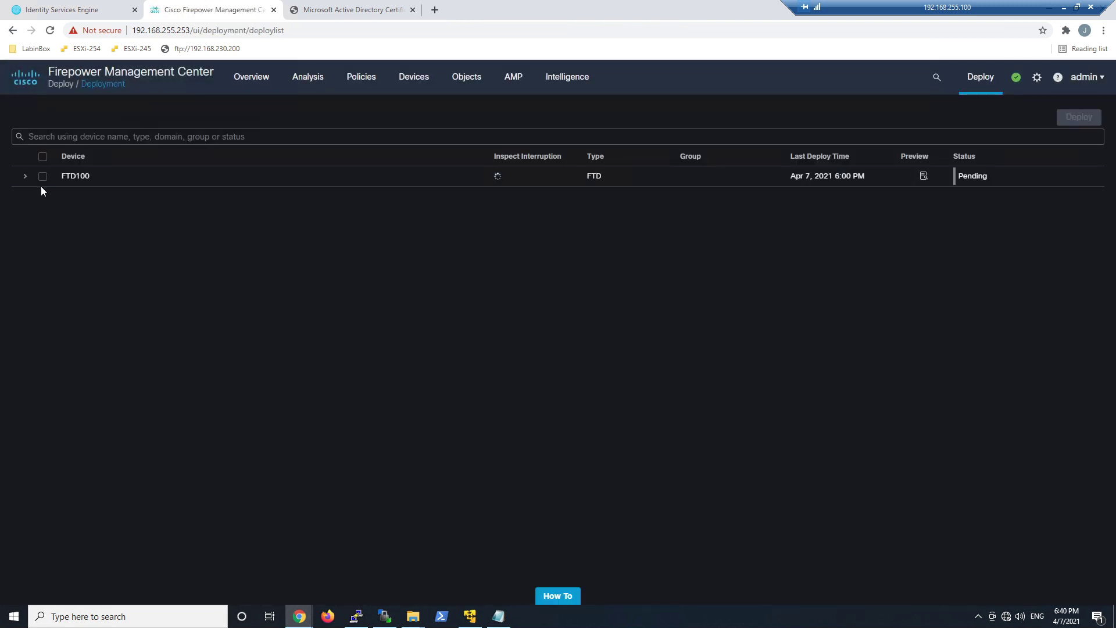
Step: Deploy the pending changes to FTD100 and confirm, then bring up Analysis > Connection Events
{"action": "left_click", "coordinate": [42, 179]}
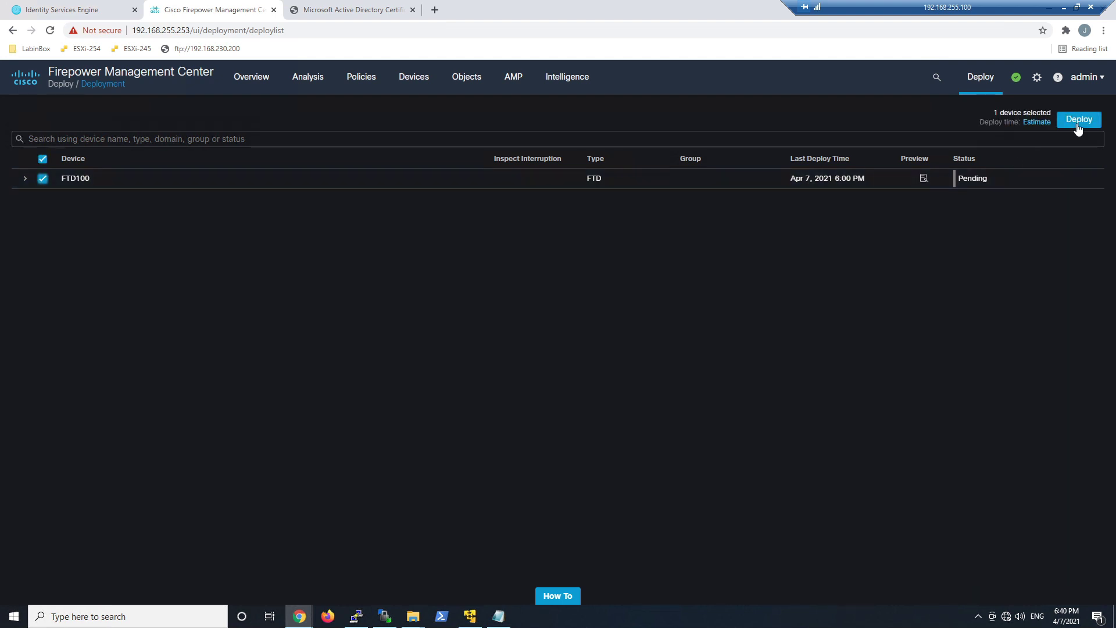
{"action": "left_click", "coordinate": [1077, 120]}
{"action": "left_click", "coordinate": [648, 366]}
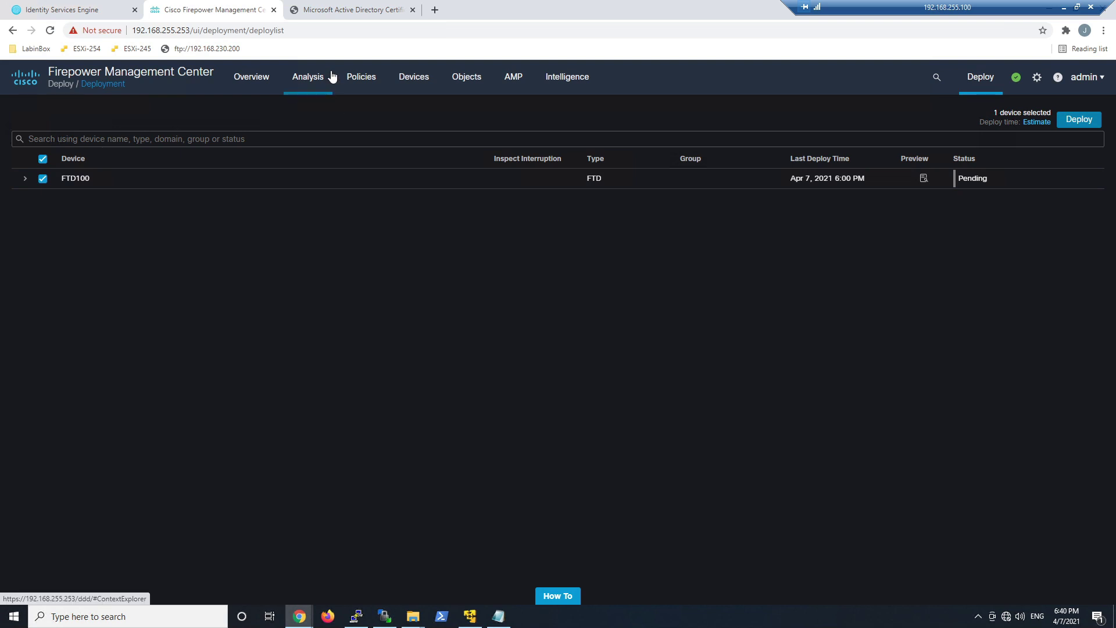
{"action": "left_click", "coordinate": [314, 83]}
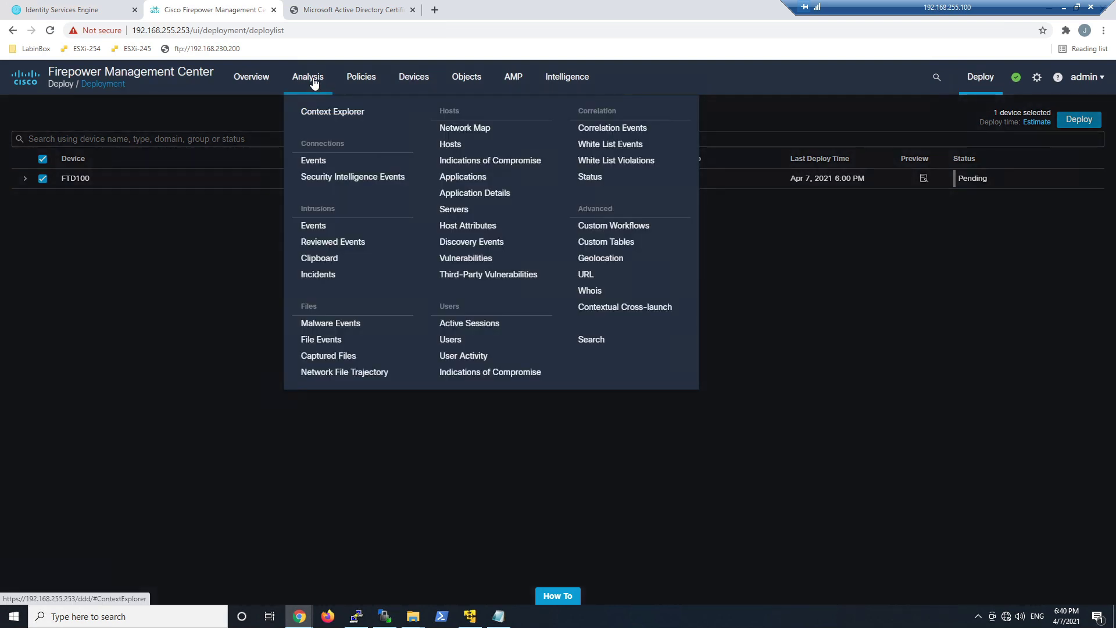
{"action": "left_click", "coordinate": [309, 162]}
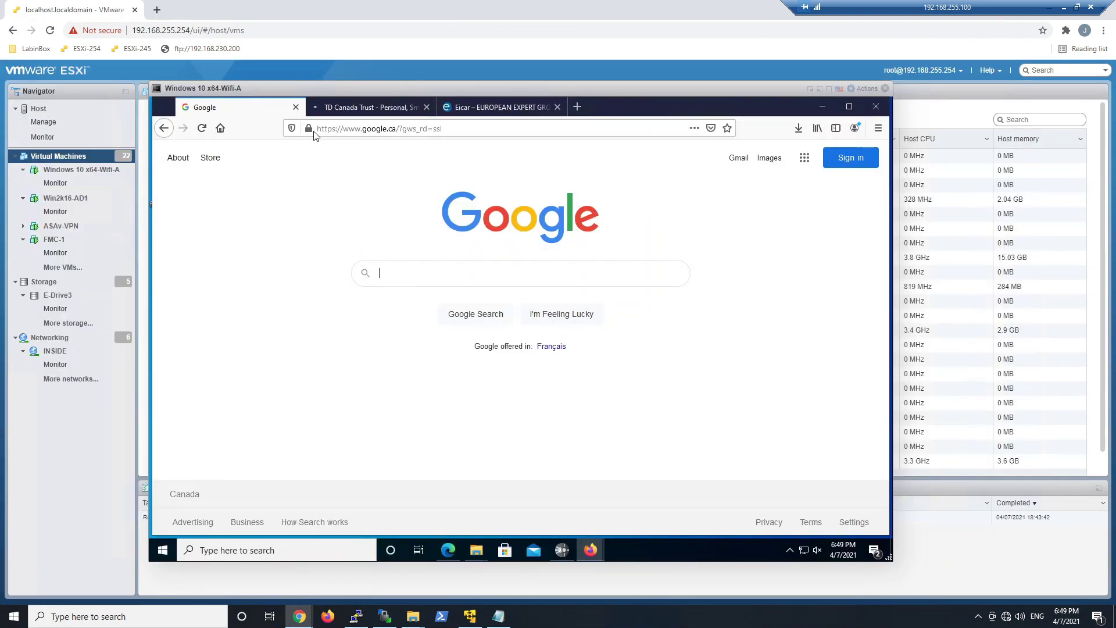
Step: Open google.ca's certificate from the page security information and review it
{"action": "left_click", "coordinate": [309, 129]}
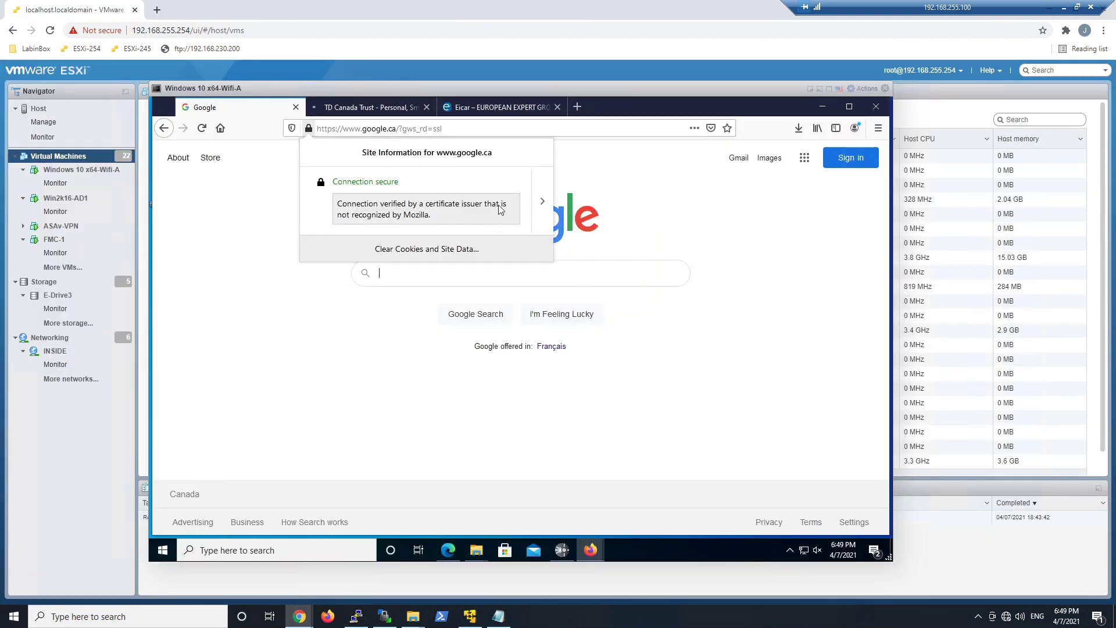
{"action": "left_click", "coordinate": [541, 205]}
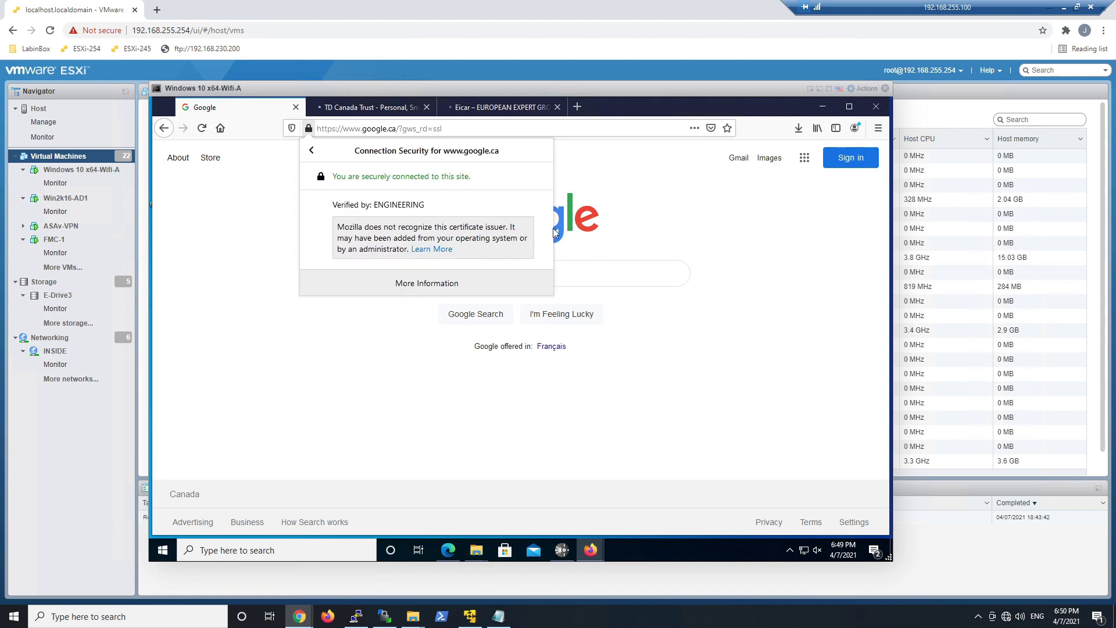
{"action": "left_click", "coordinate": [427, 283]}
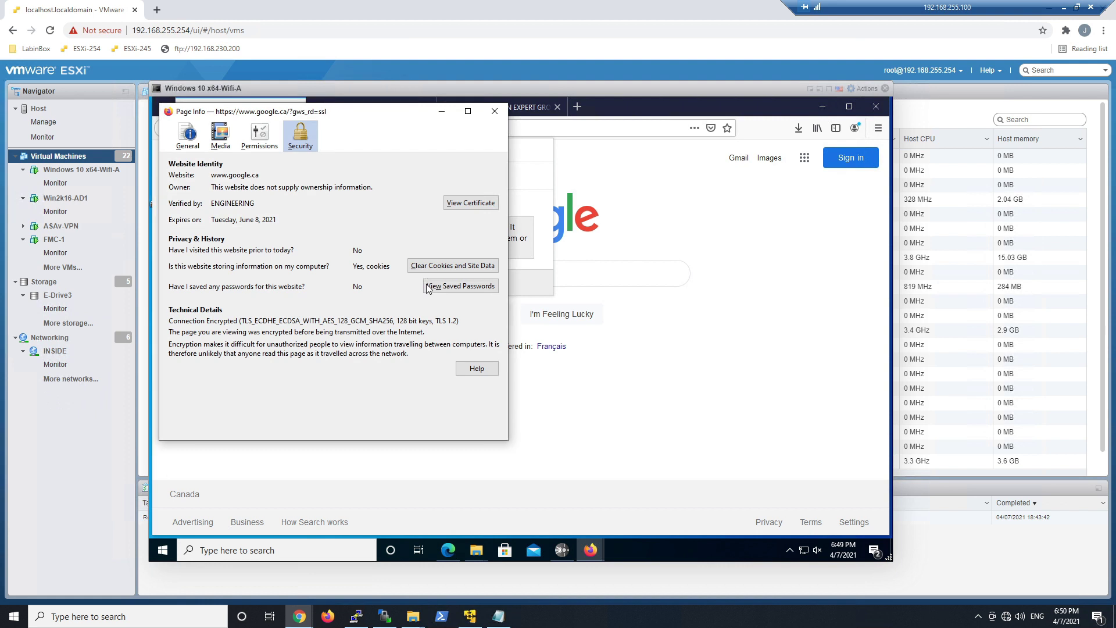
{"action": "left_click", "coordinate": [471, 203]}
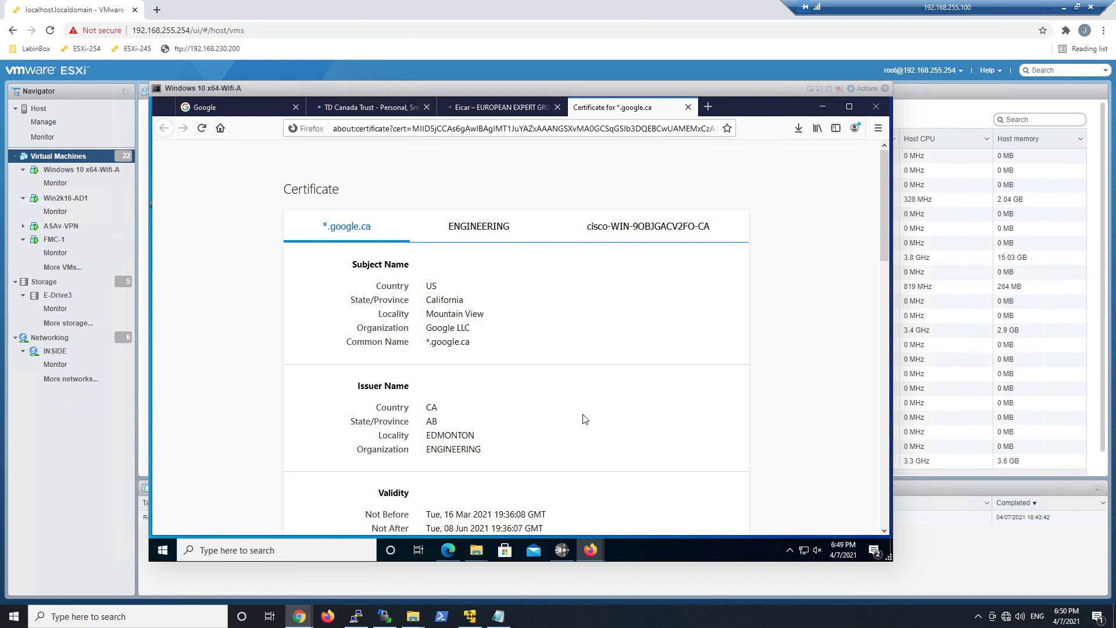
{"action": "scroll", "coordinate": [586, 407], "scroll_direction": "down", "scroll_amount": 4}
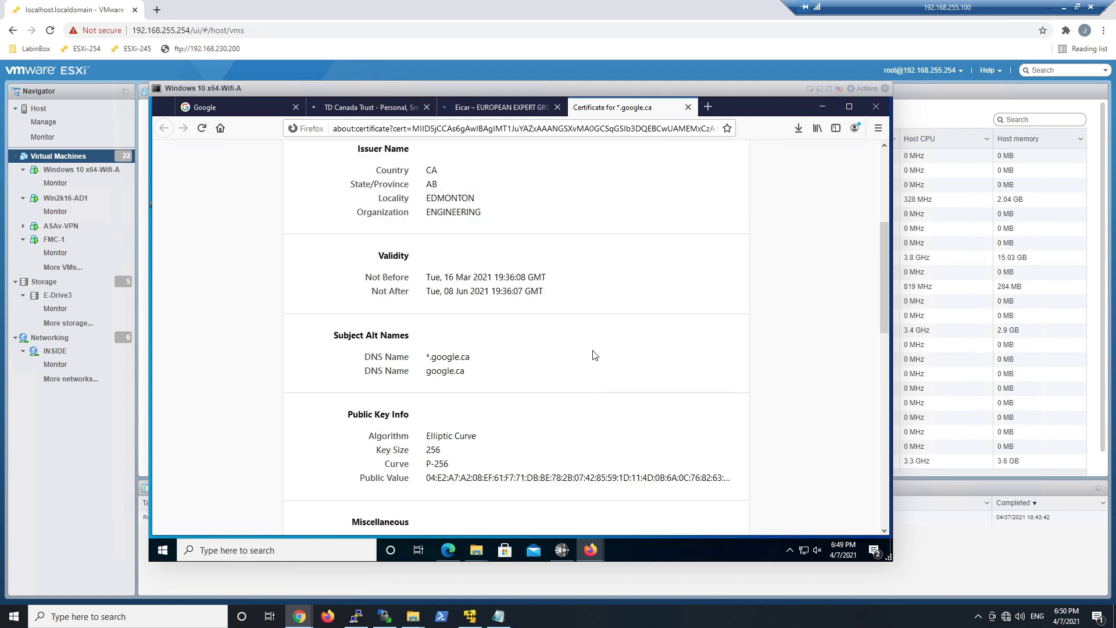
{"action": "scroll", "coordinate": [594, 355], "scroll_direction": "up", "scroll_amount": 4}
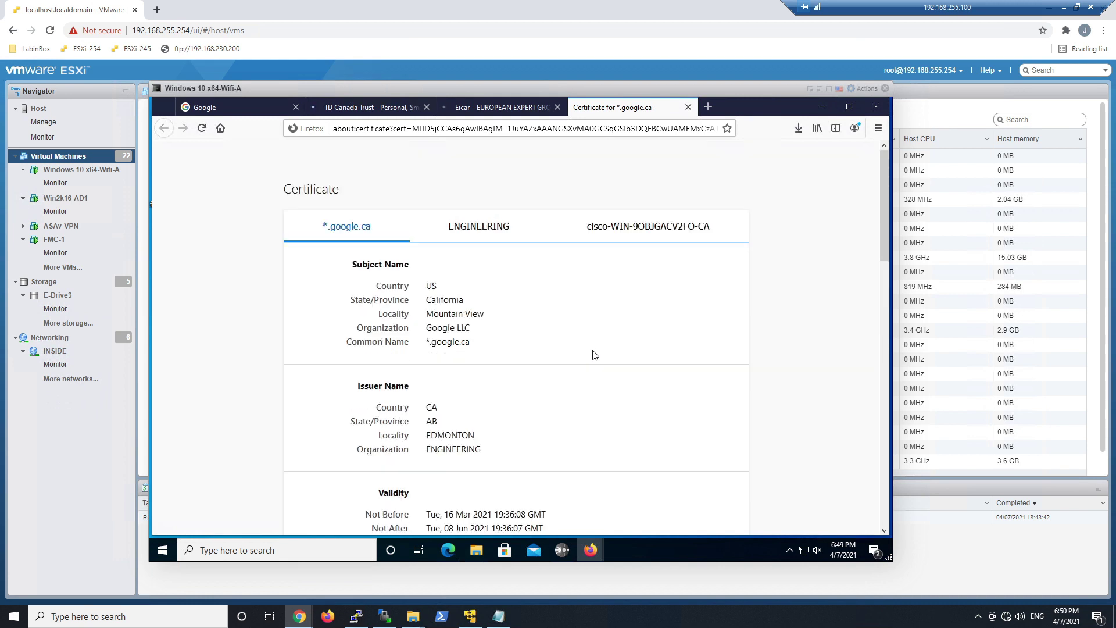
Step: Check the cisco-WIN-9OBJGACV2FO-CA root certificate, close the certificate view, and go to the TD Canada Trust tab
{"action": "left_click", "coordinate": [647, 232]}
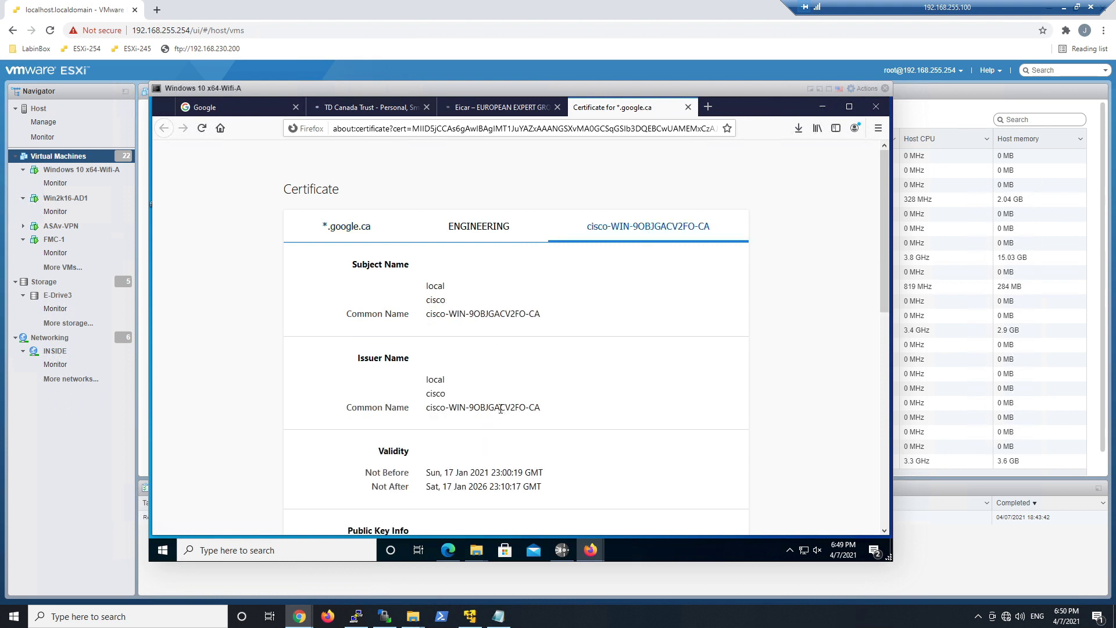
{"action": "left_click", "coordinate": [688, 107]}
{"action": "left_click", "coordinate": [371, 108]}
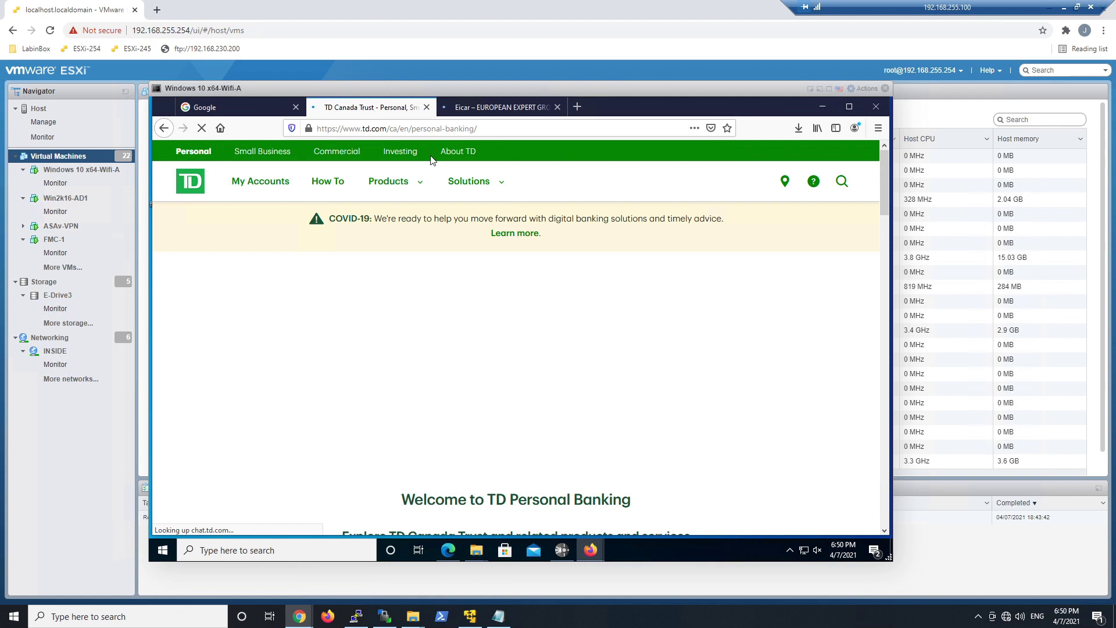
Step: Verify td.com's certificate is Entrust-issued, close it, and switch to the Eicar tab
{"action": "left_click", "coordinate": [309, 129]}
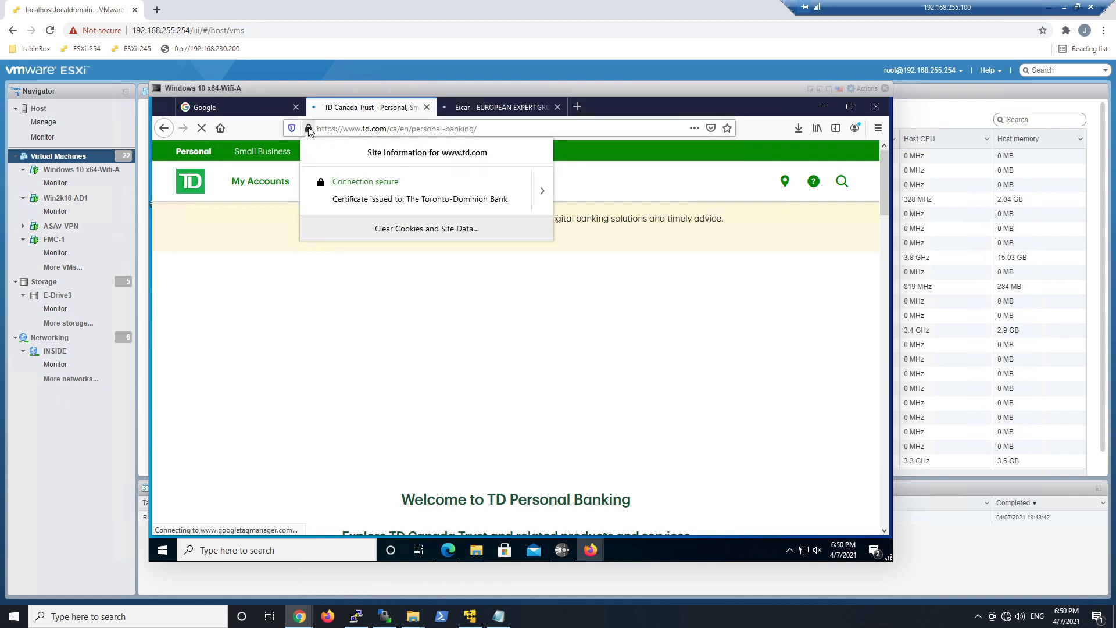
{"action": "left_click", "coordinate": [542, 194]}
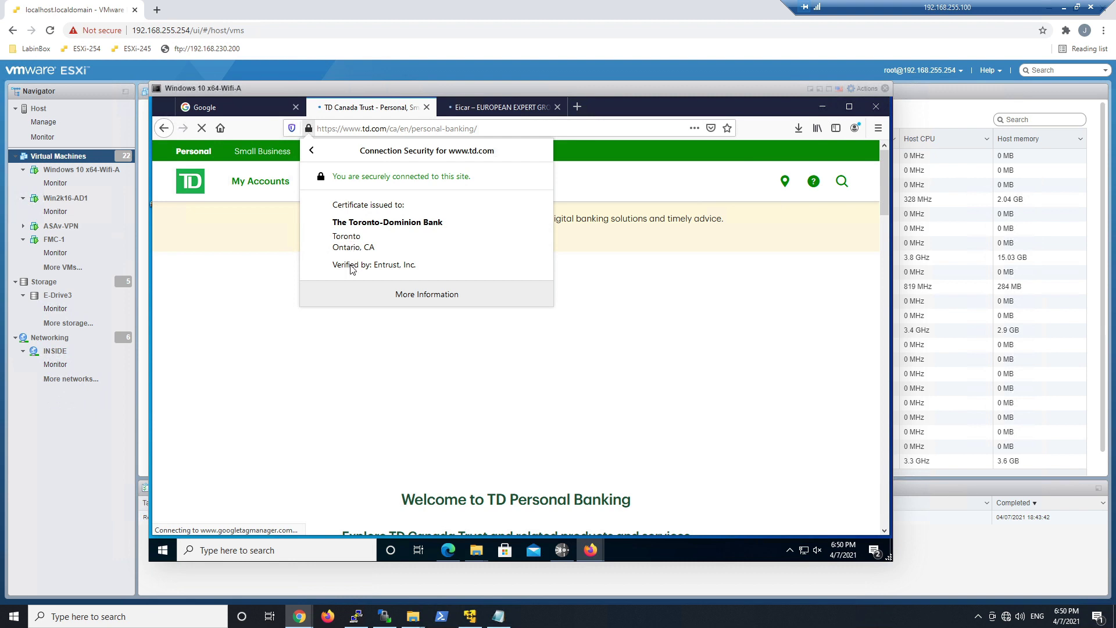
{"action": "left_click", "coordinate": [433, 299]}
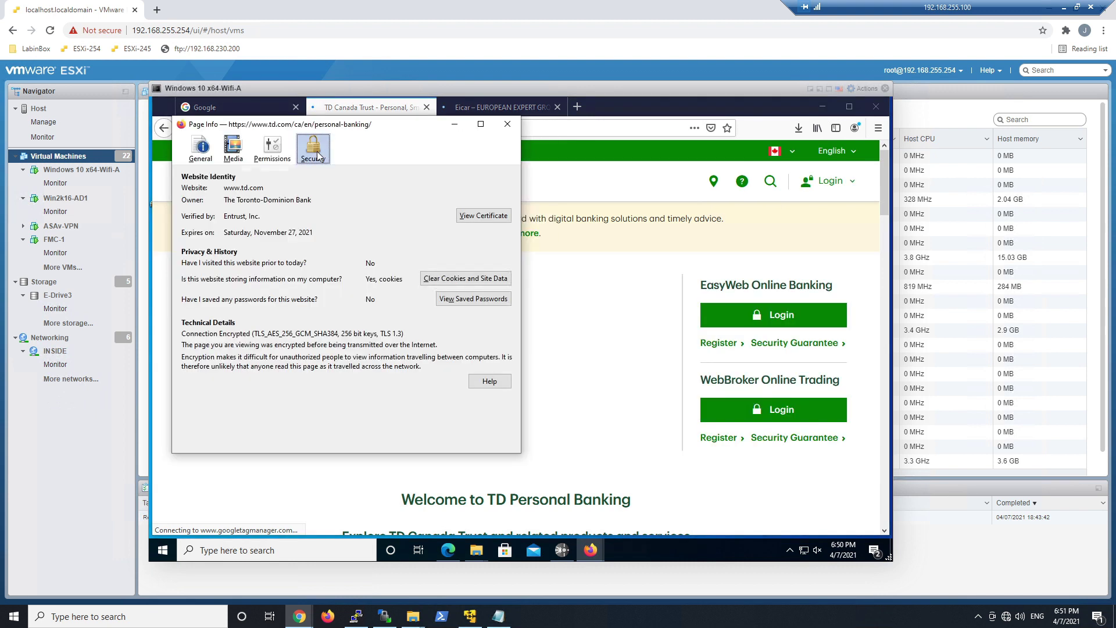
{"action": "left_click", "coordinate": [482, 216]}
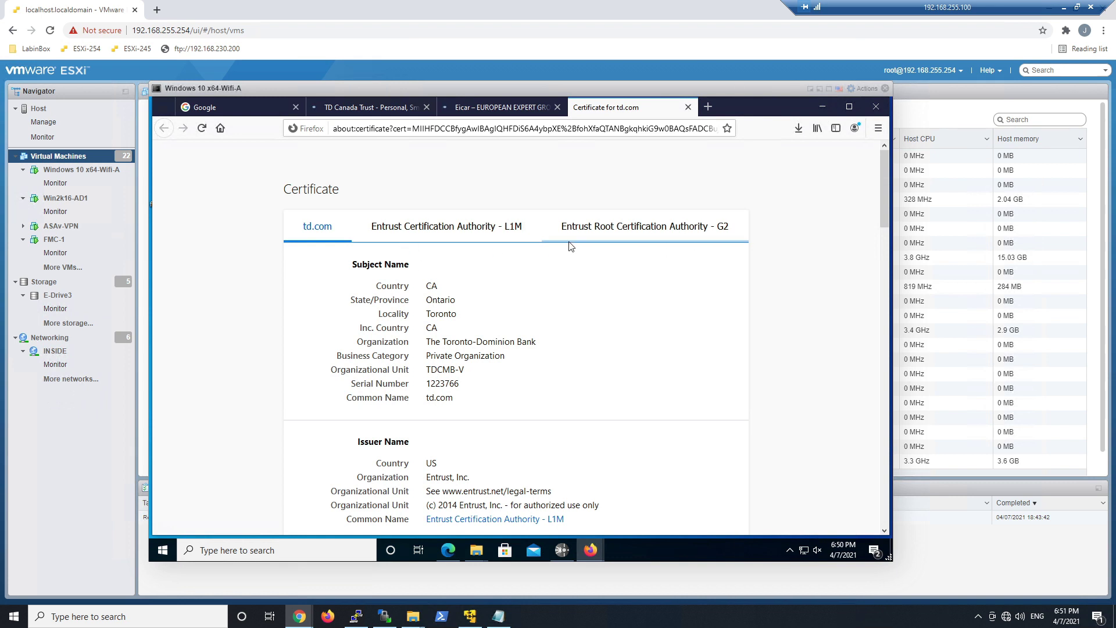
{"action": "left_click", "coordinate": [688, 108]}
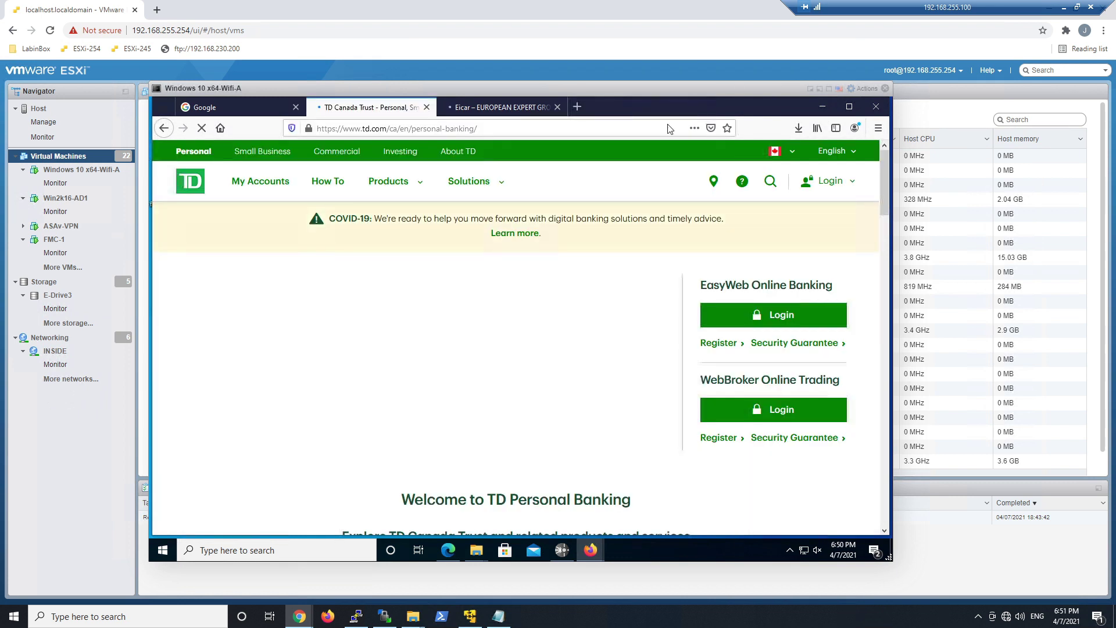
{"action": "left_click", "coordinate": [477, 110]}
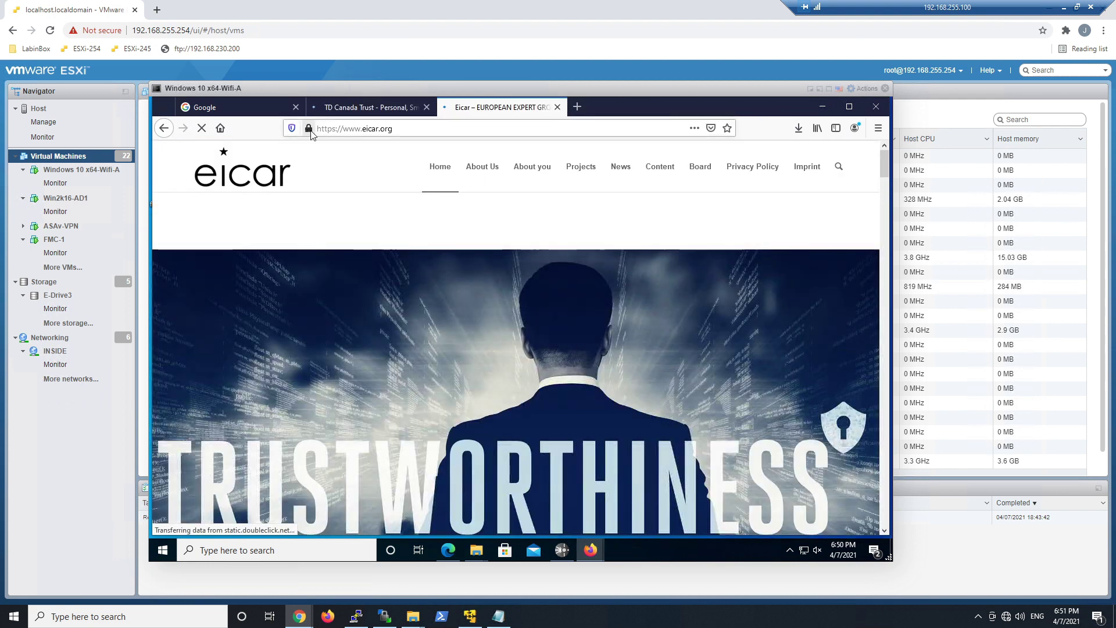
Step: View eicar.org's certificate via Page Info's Security tab to see ENGINEERING as issuer
{"action": "left_click", "coordinate": [308, 129]}
{"action": "left_click", "coordinate": [543, 203]}
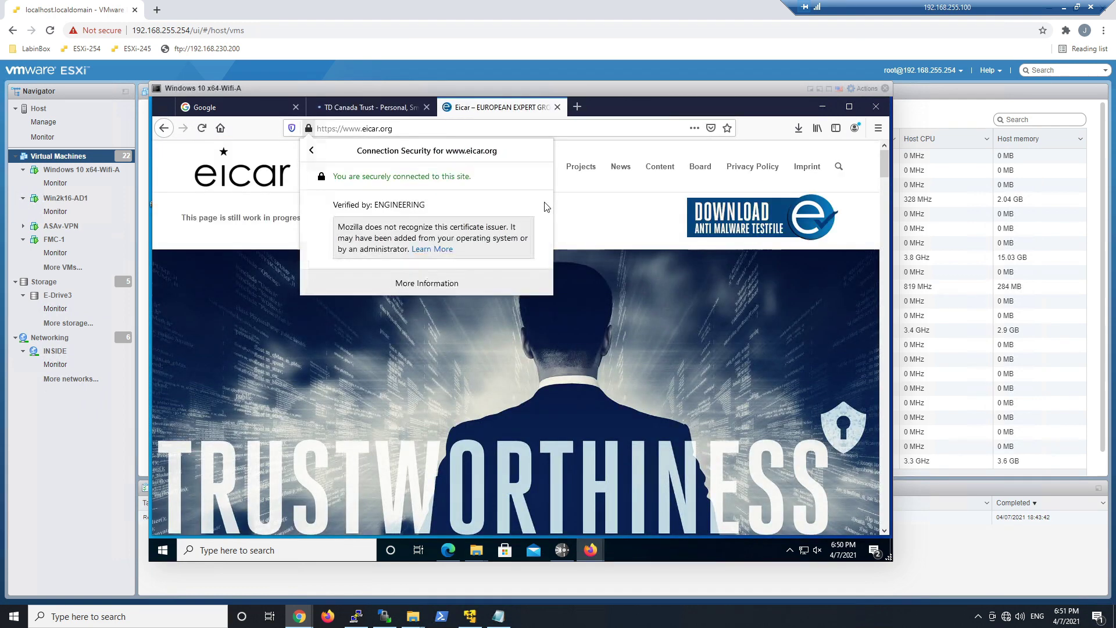
{"action": "left_click", "coordinate": [431, 283]}
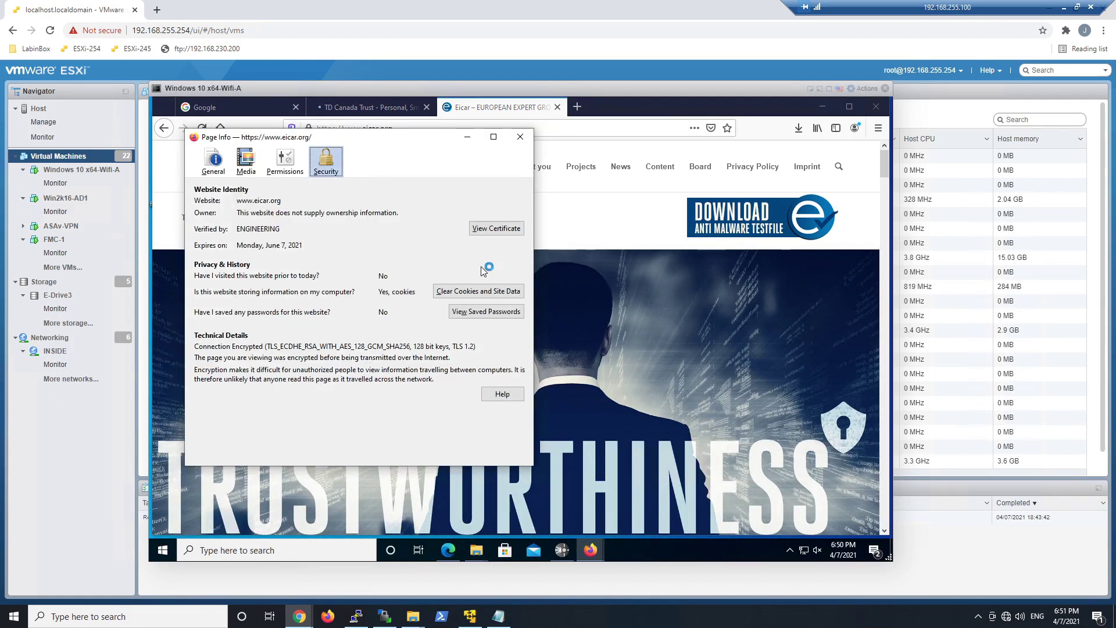
{"action": "left_click", "coordinate": [481, 229]}
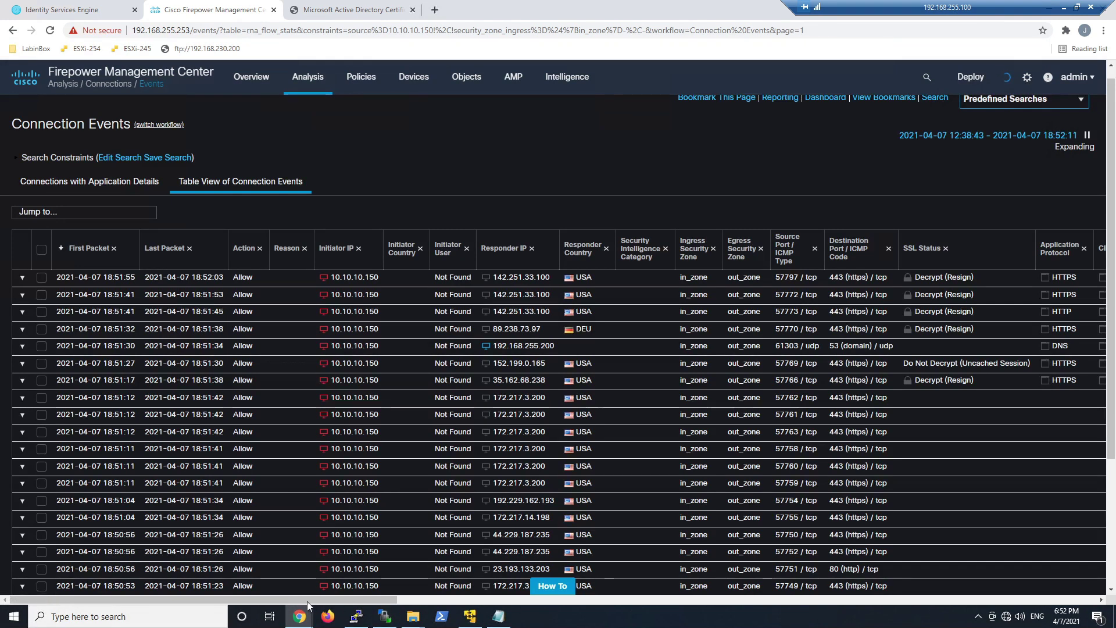
Step: Scroll the Connection Events table right to review SSL Status and URLs for 10.10.10.150
{"action": "left_click_drag", "start_coordinate": [309, 600], "coordinate": [560, 625]}
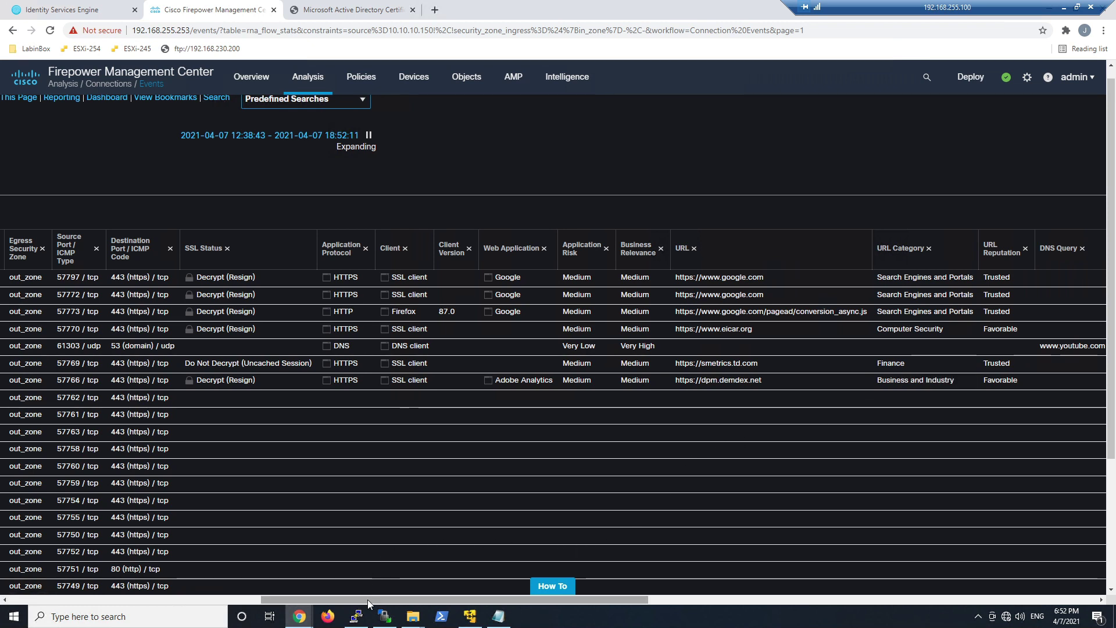
{"action": "left_click_drag", "start_coordinate": [407, 600], "coordinate": [666, 617]}
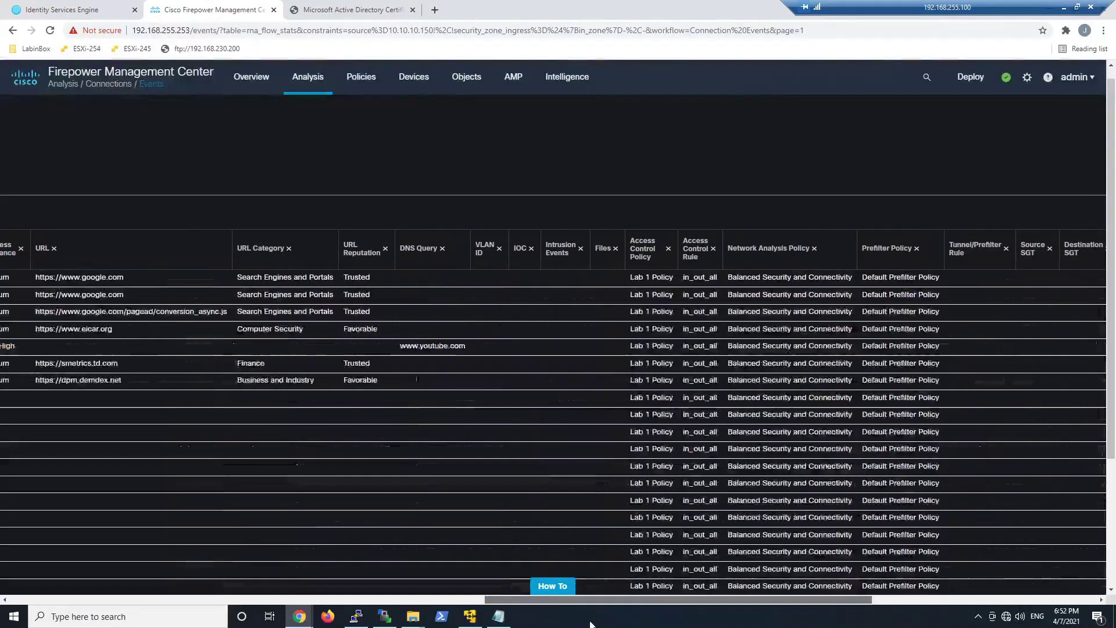
Step: Add SSL Policy and SSL Actual Action columns to Connection Events and scroll to view them
{"action": "left_click", "coordinate": [616, 245]}
{"action": "scroll", "coordinate": [593, 358], "scroll_direction": "down", "scroll_amount": 6}
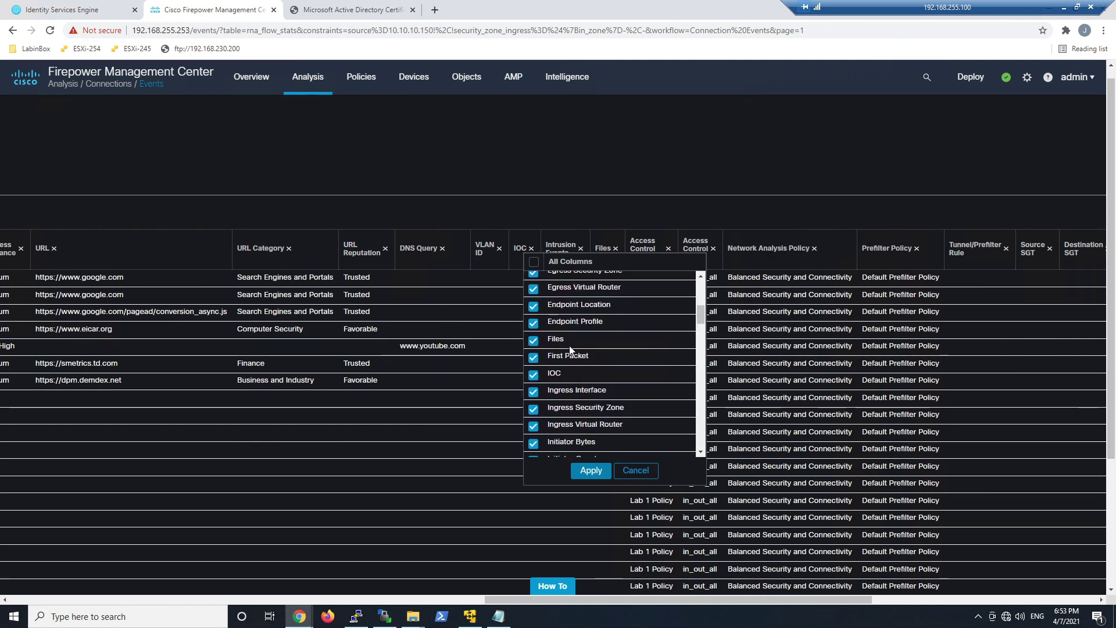
{"action": "scroll", "coordinate": [578, 361], "scroll_direction": "down", "scroll_amount": 5}
{"action": "scroll", "coordinate": [577, 362], "scroll_direction": "down", "scroll_amount": 8}
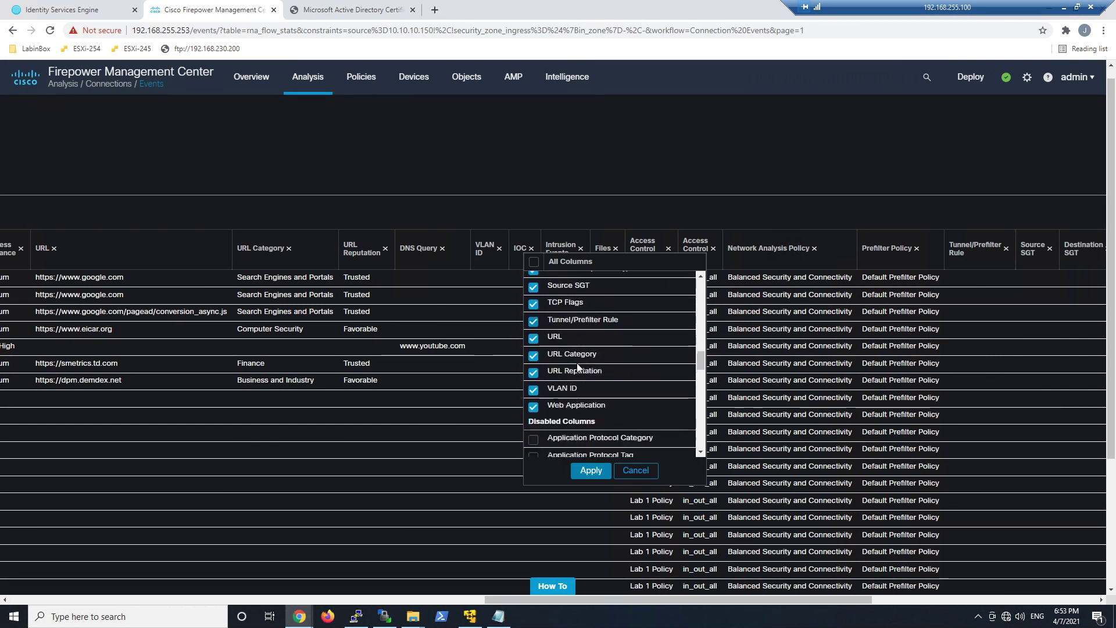
{"action": "scroll", "coordinate": [579, 366], "scroll_direction": "down", "scroll_amount": 6}
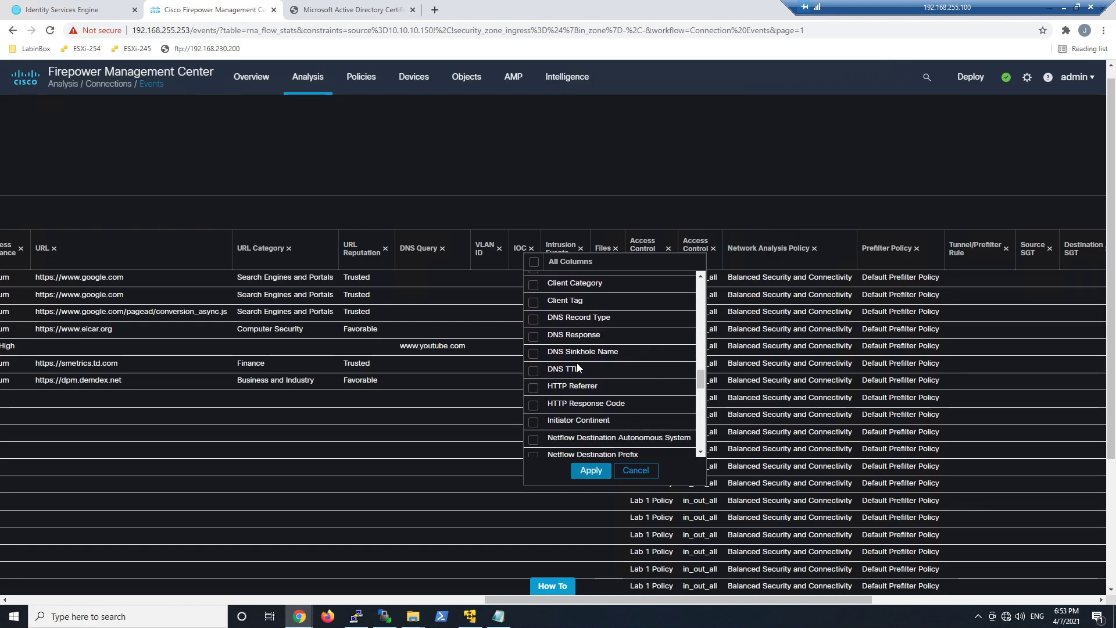
{"action": "scroll", "coordinate": [579, 366], "scroll_direction": "down", "scroll_amount": 5}
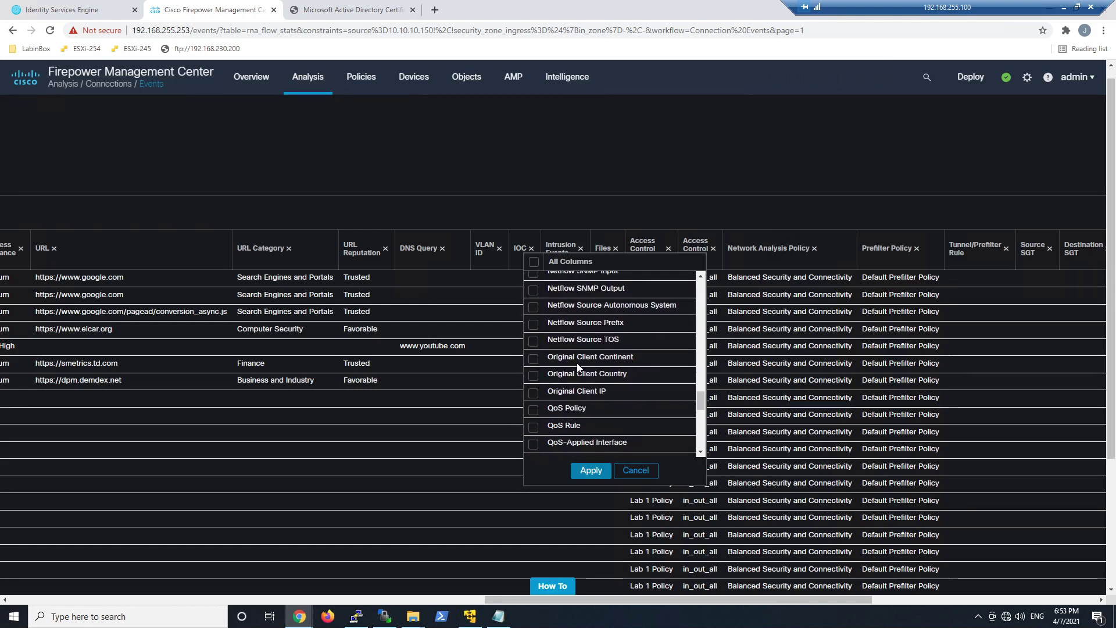
{"action": "scroll", "coordinate": [580, 370], "scroll_direction": "down", "scroll_amount": 3}
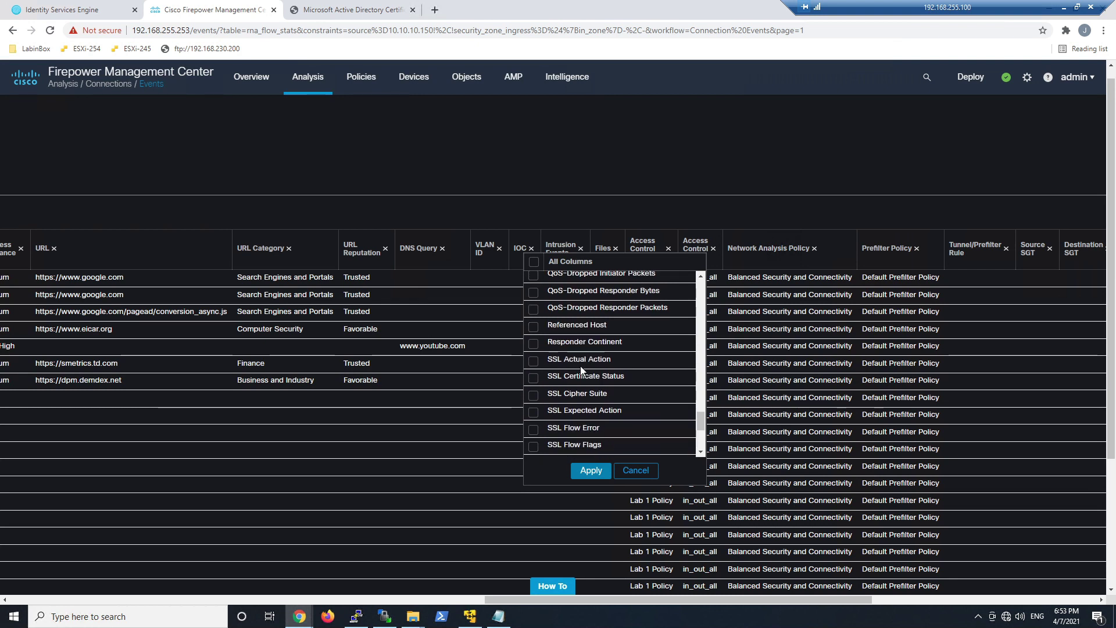
{"action": "scroll", "coordinate": [580, 366], "scroll_direction": "down", "scroll_amount": 1}
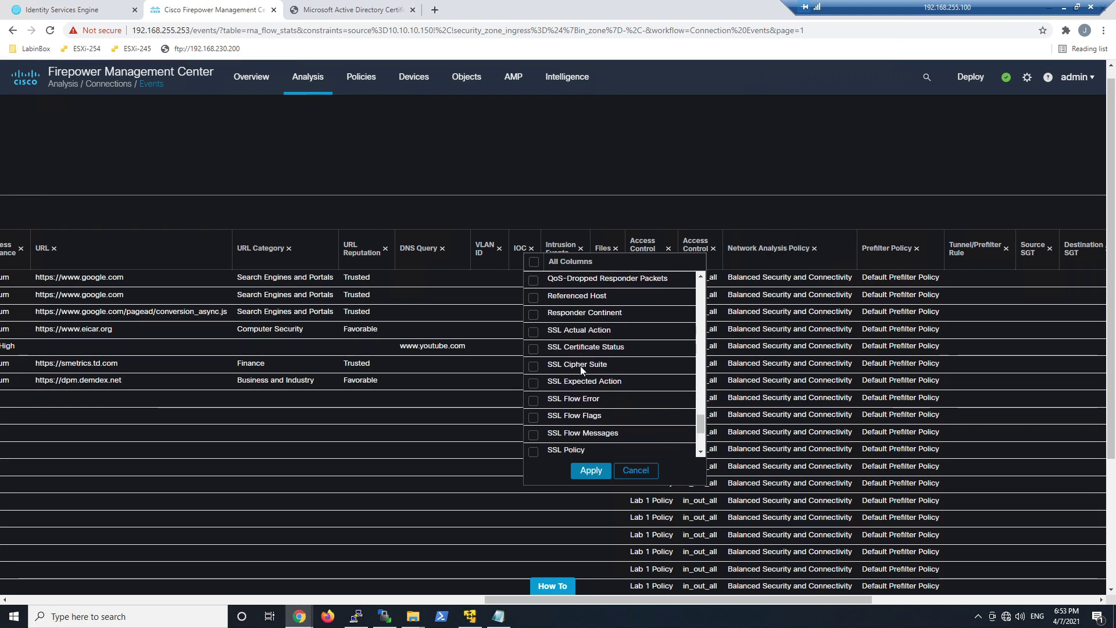
{"action": "left_click", "coordinate": [533, 453]}
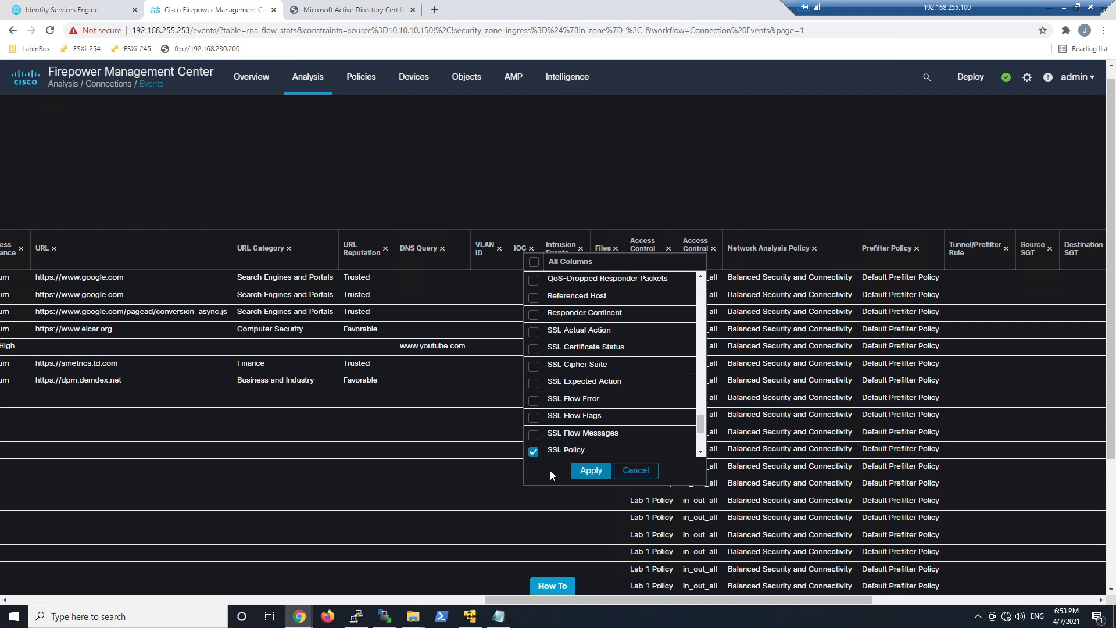
{"action": "left_click", "coordinate": [534, 332]}
{"action": "left_click", "coordinate": [591, 470]}
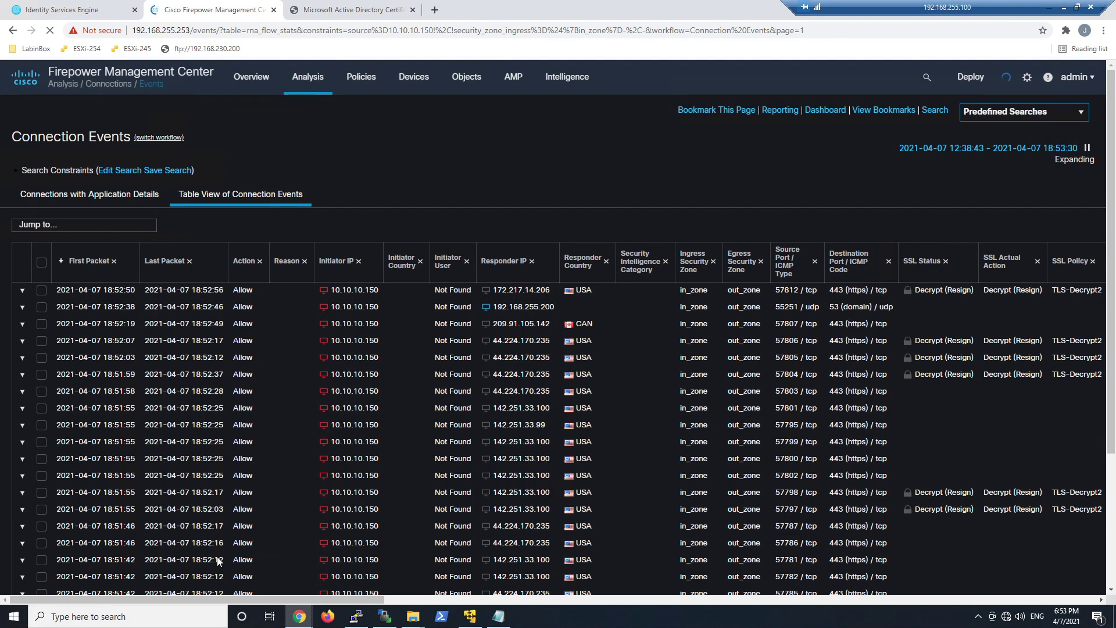
{"action": "left_click_drag", "start_coordinate": [218, 599], "coordinate": [309, 599]}
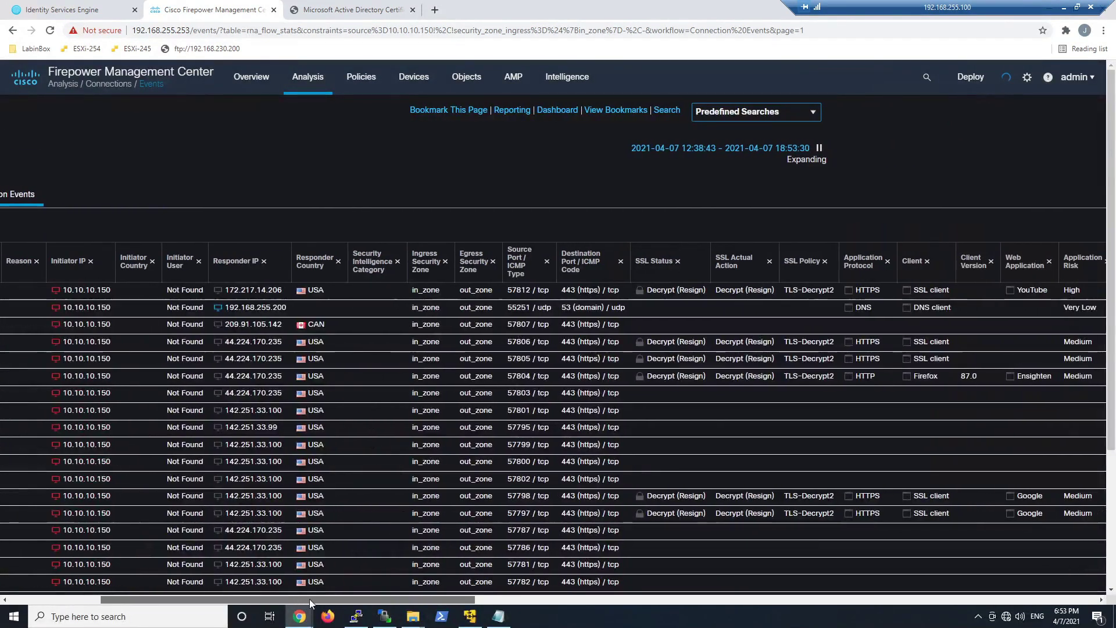